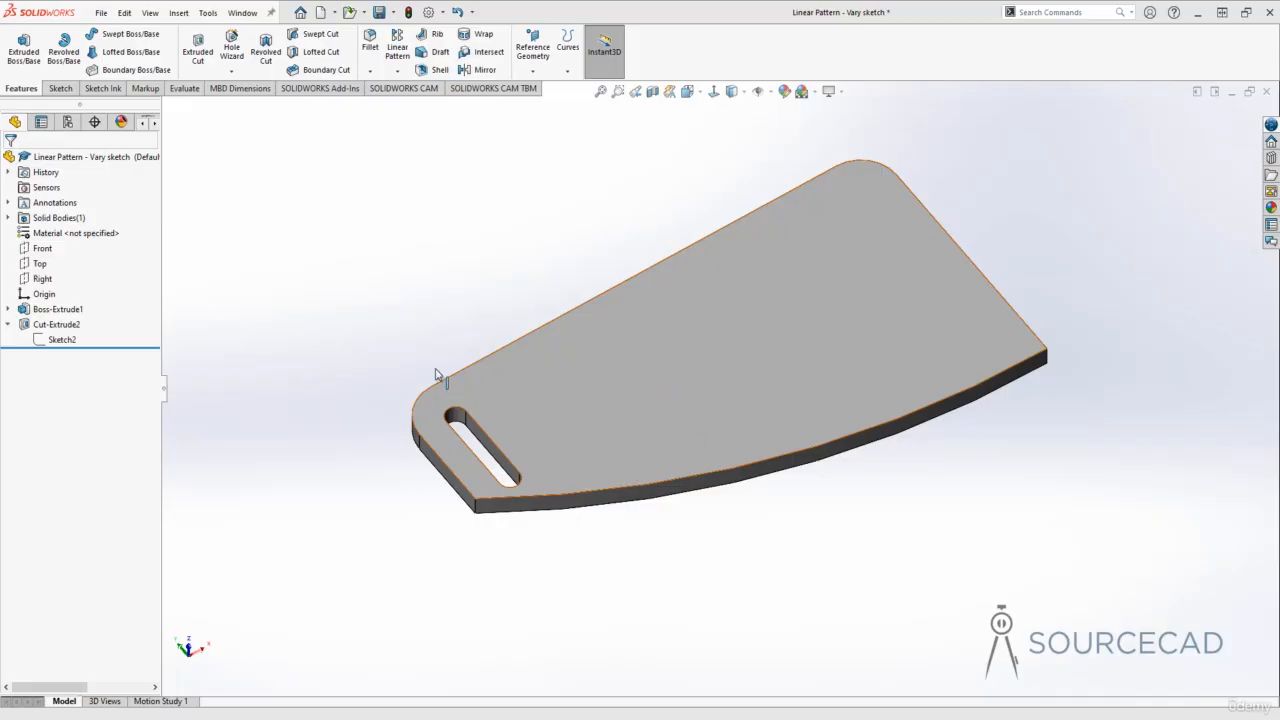
# Step: Delete the 10 mm edge-distance dimension in the slot cut's sketch and move the slot slightly away from the plate's short edge
pyautogui.click(55, 340)
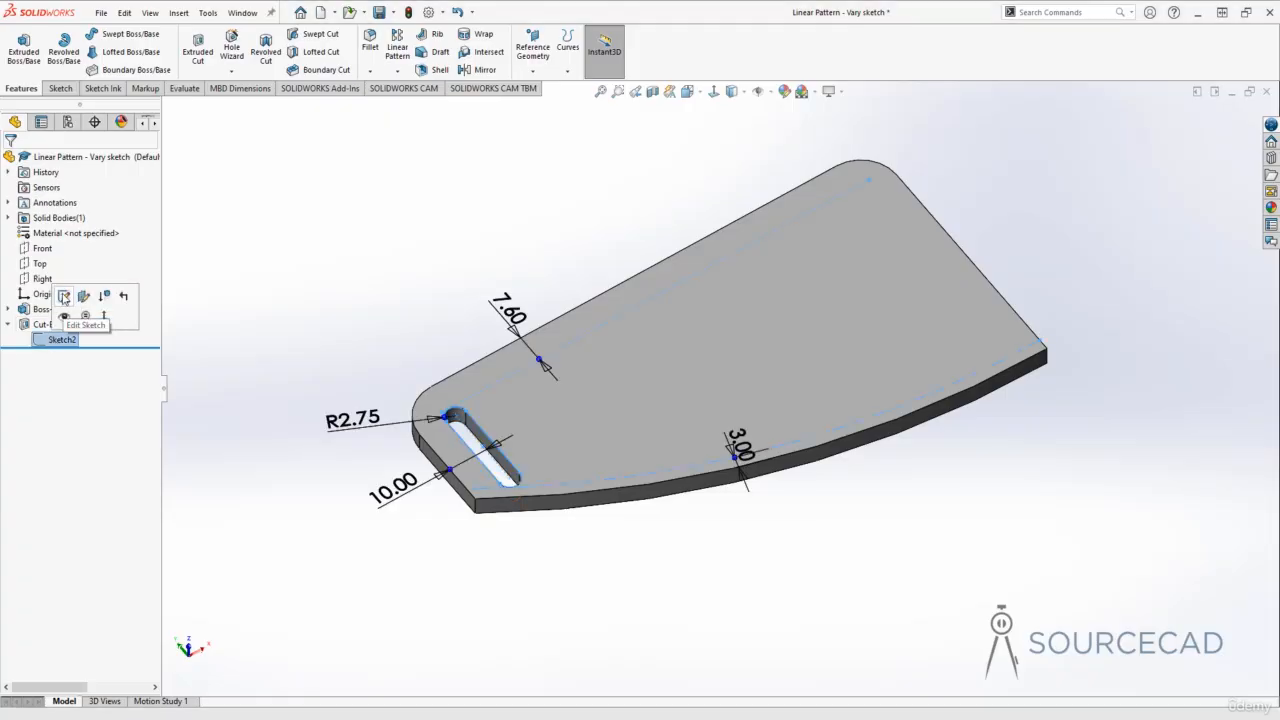
pyautogui.click(68, 297)
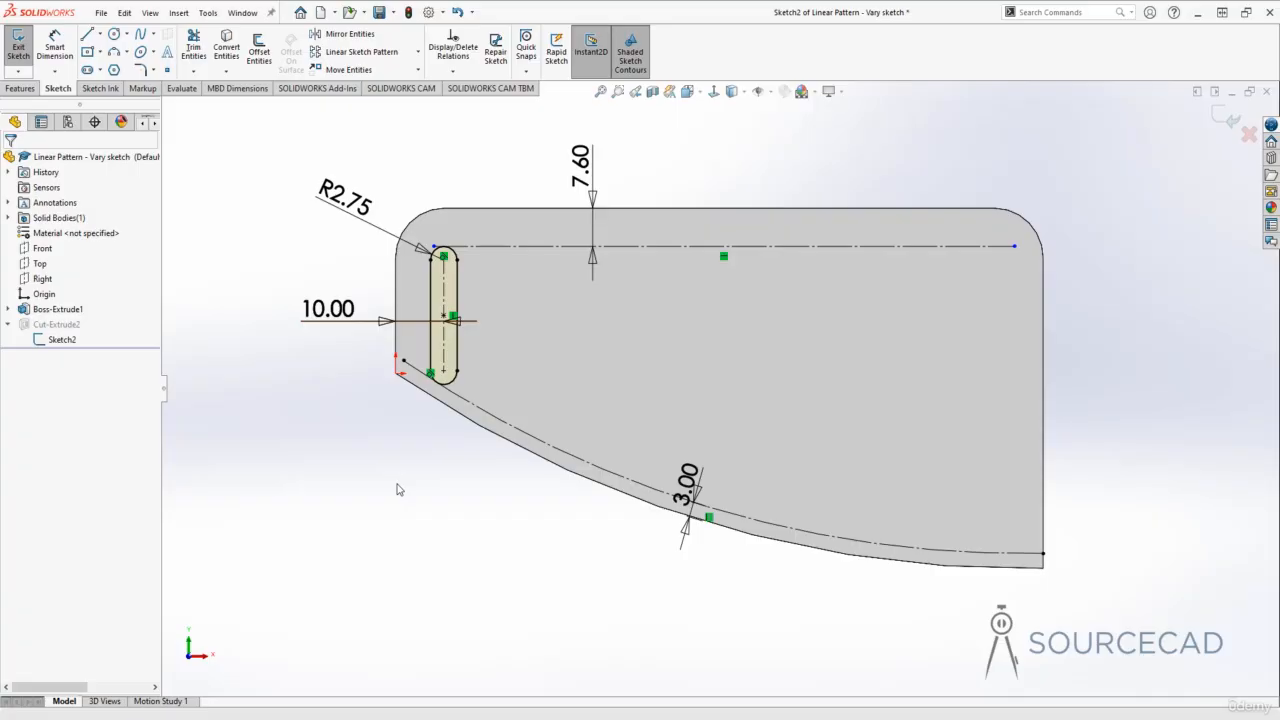
pyautogui.click(382, 322)
pyautogui.press('Delete')
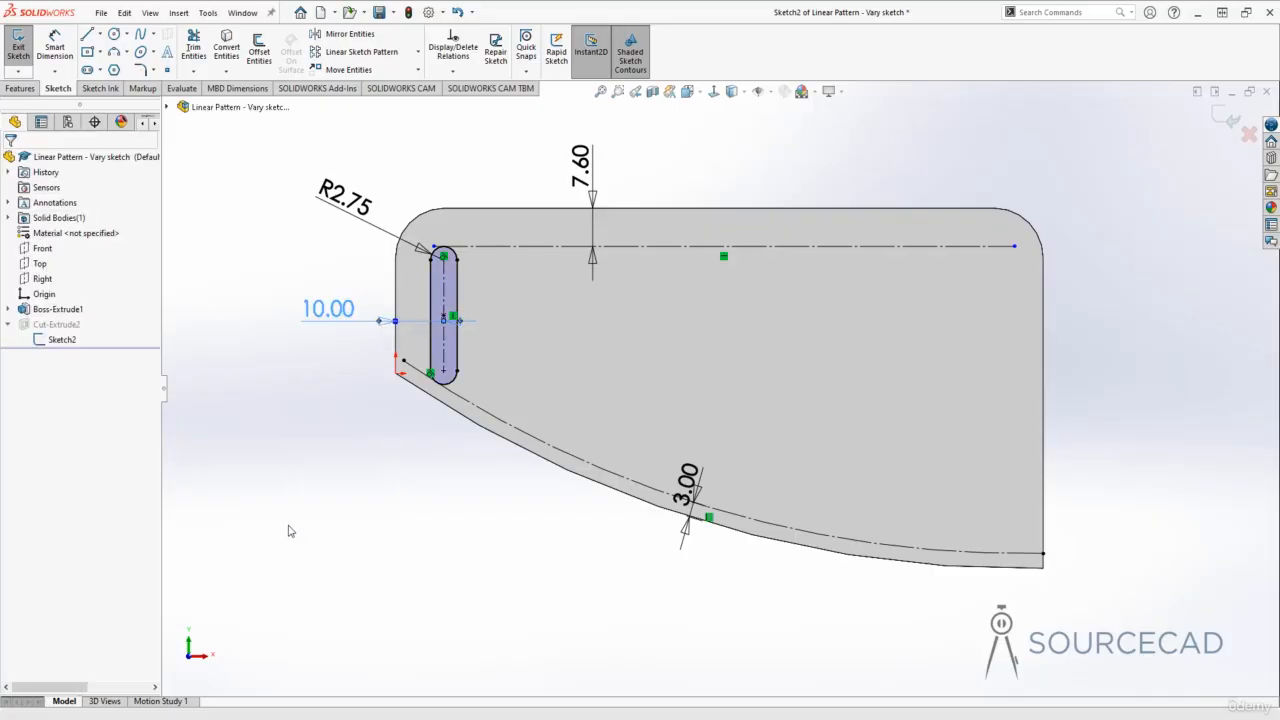
pyautogui.moveTo(442, 303)
pyautogui.mouseDown()
pyautogui.moveTo(988, 360)
pyautogui.moveTo(448, 316)
pyautogui.mouseUp()
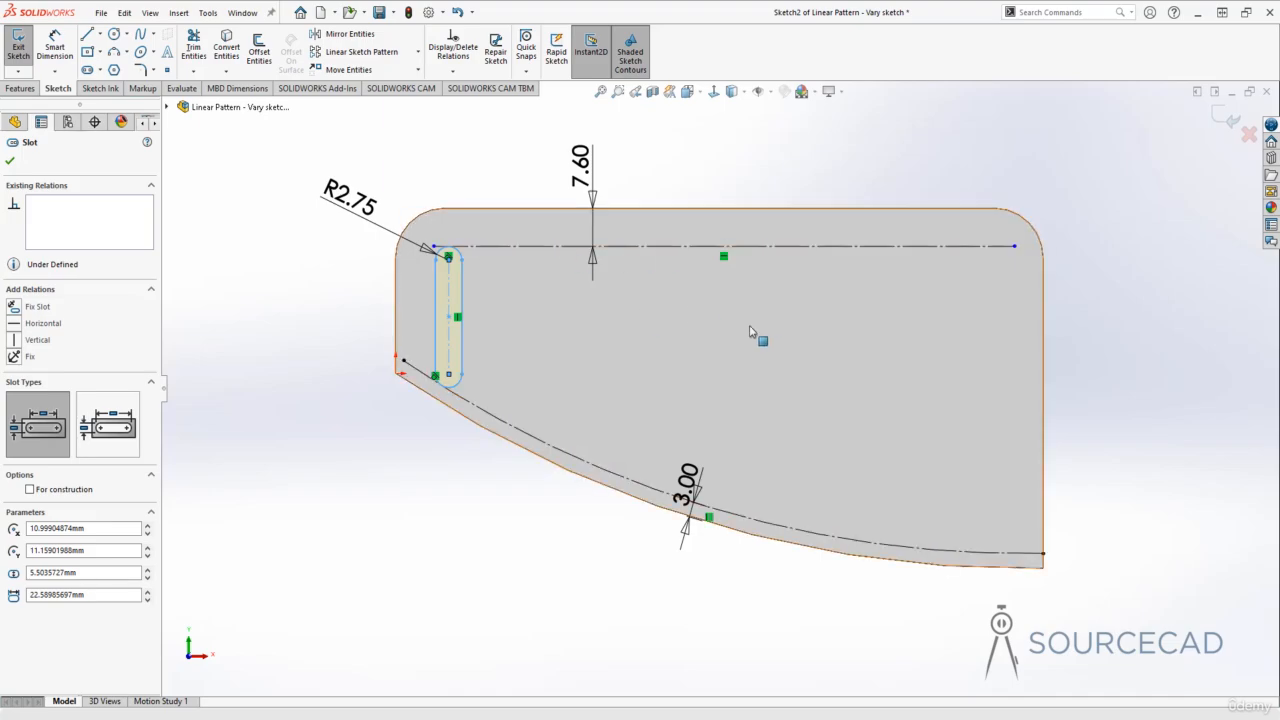
pyautogui.click(290, 328)
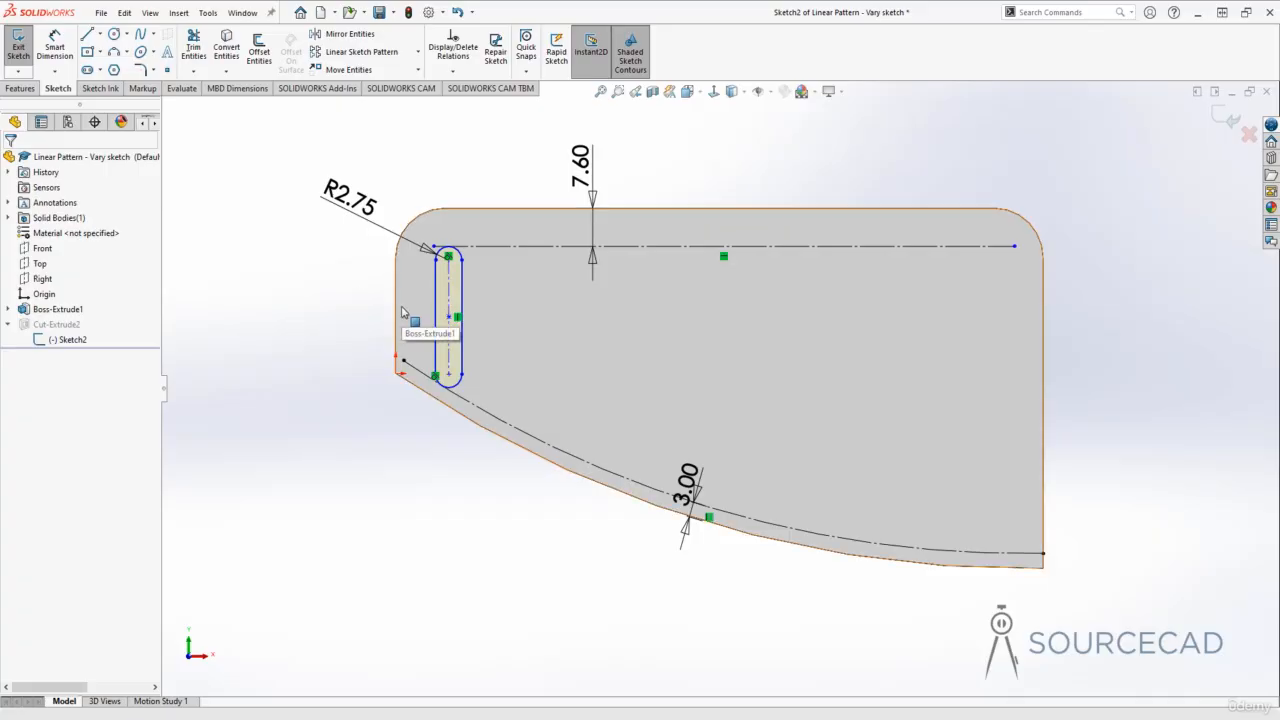
# Step: Dimension the slot 10 mm from the plate's short vertical edge and exit the sketch
pyautogui.click(64, 42)
pyautogui.click(450, 300)
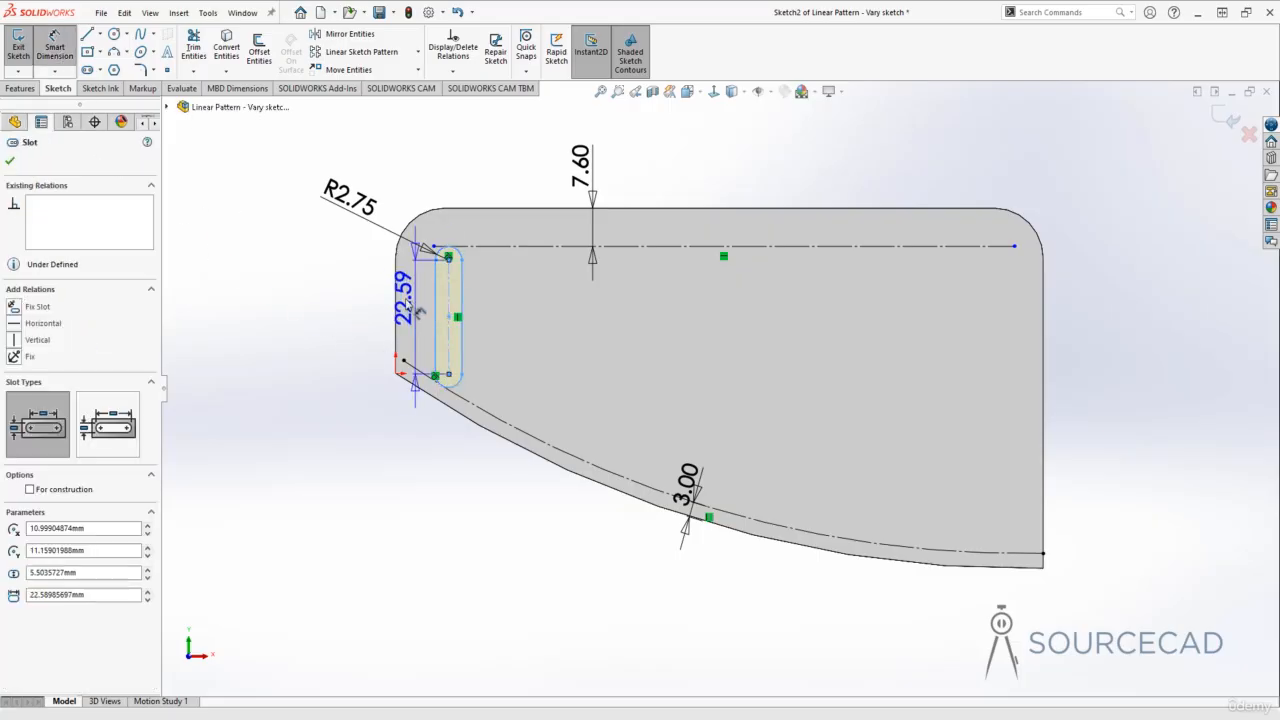
pyautogui.click(396, 310)
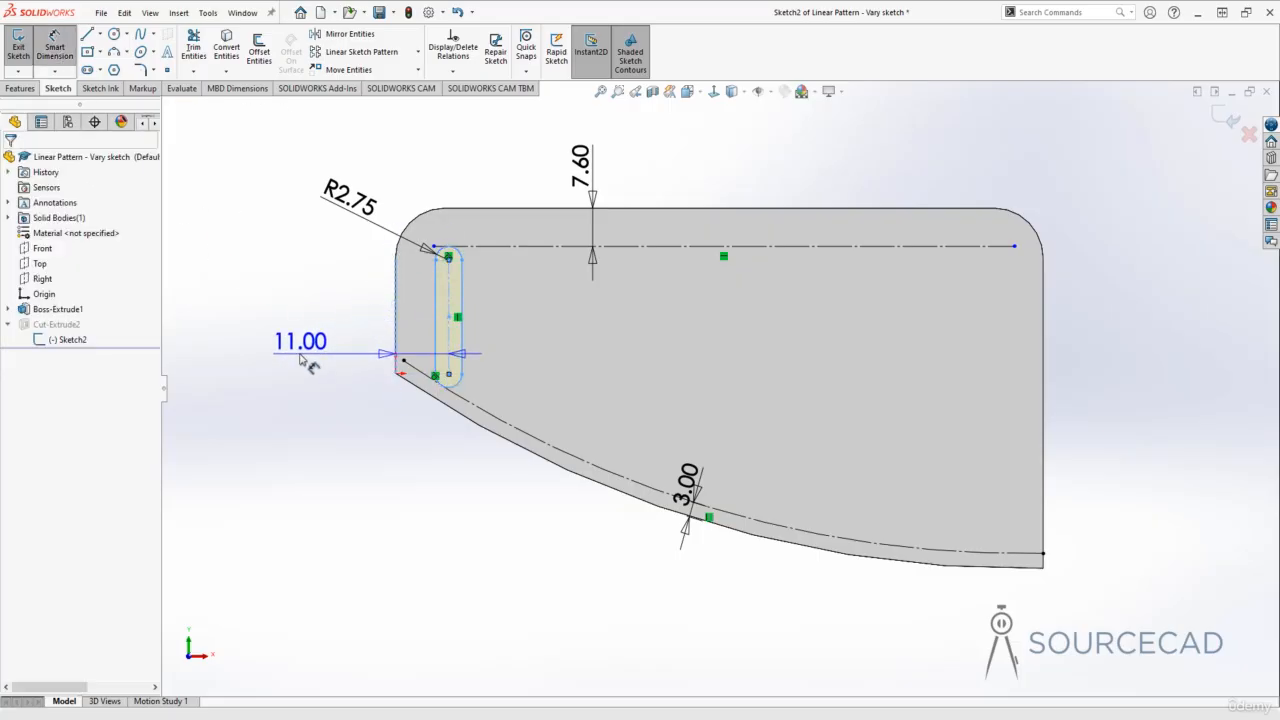
pyautogui.click(302, 362)
pyautogui.write('10')
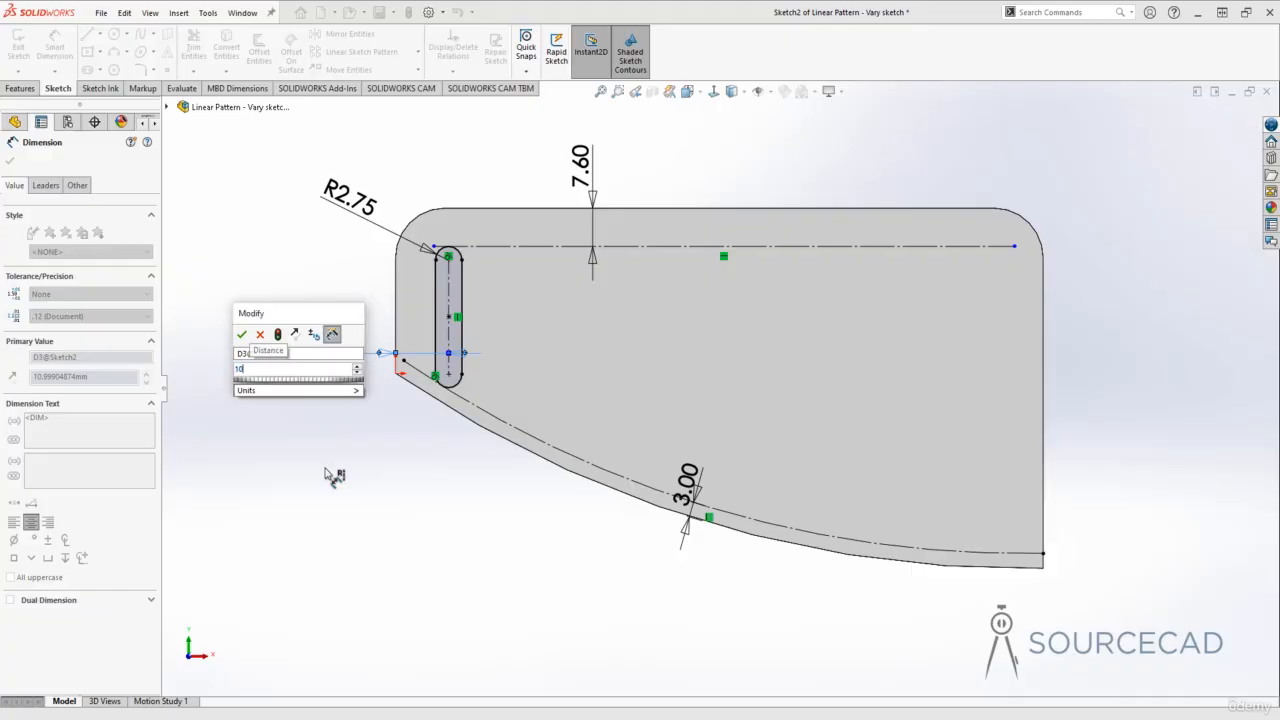
pyautogui.press('Return')
pyautogui.click(330, 417)
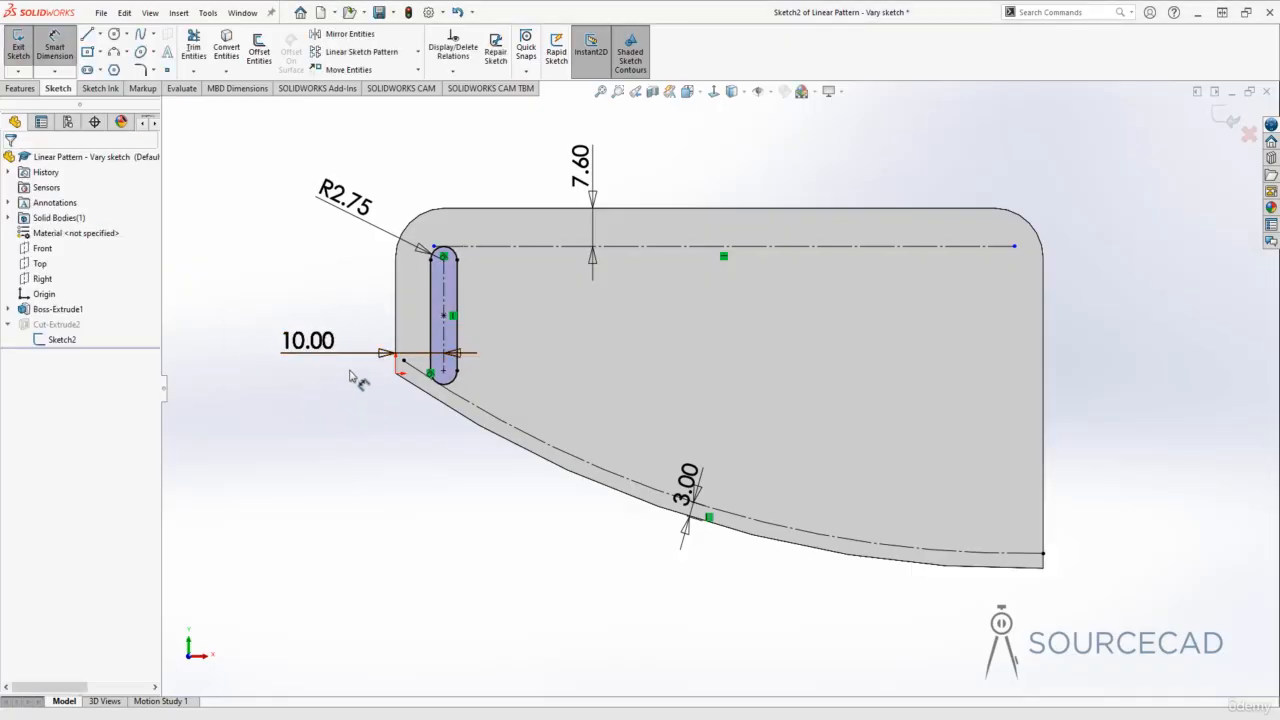
pyautogui.press('Escape')
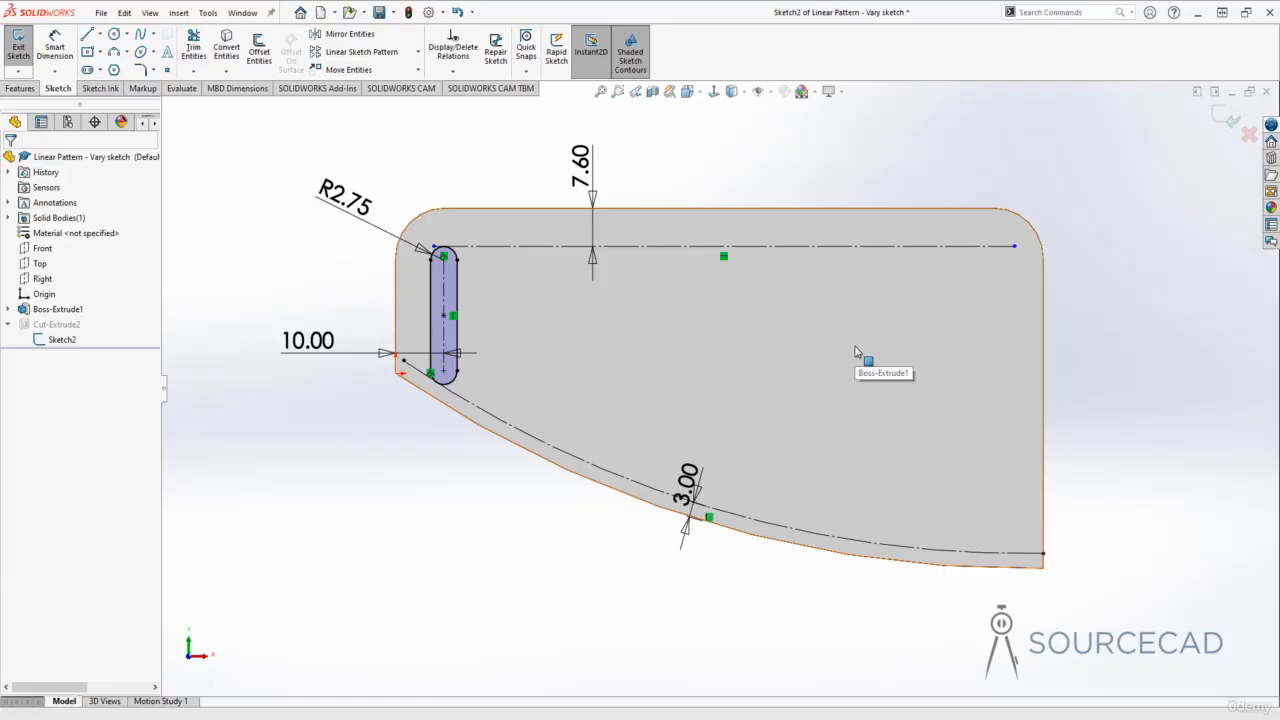
pyautogui.click(1224, 118)
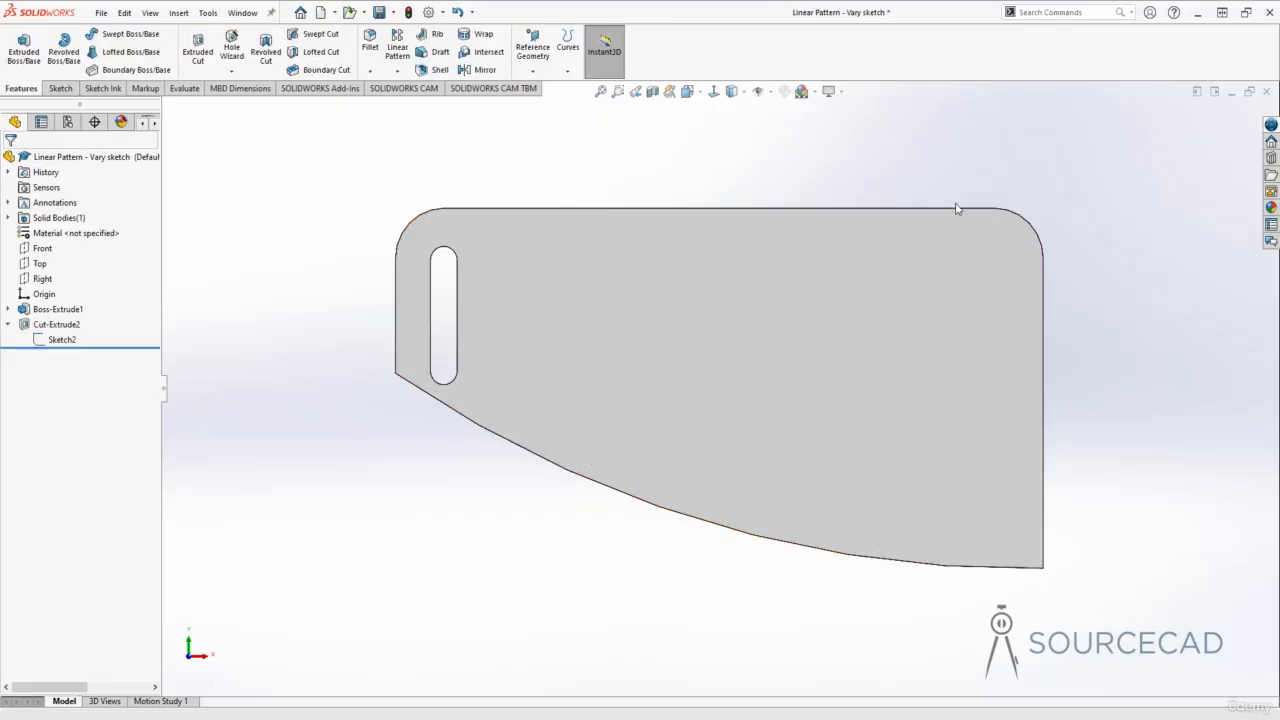
# Step: Set up a linear pattern of the slot cut using its 10 mm edge-distance dimension as Direction 1
pyautogui.hotkey('ctrl', '7')
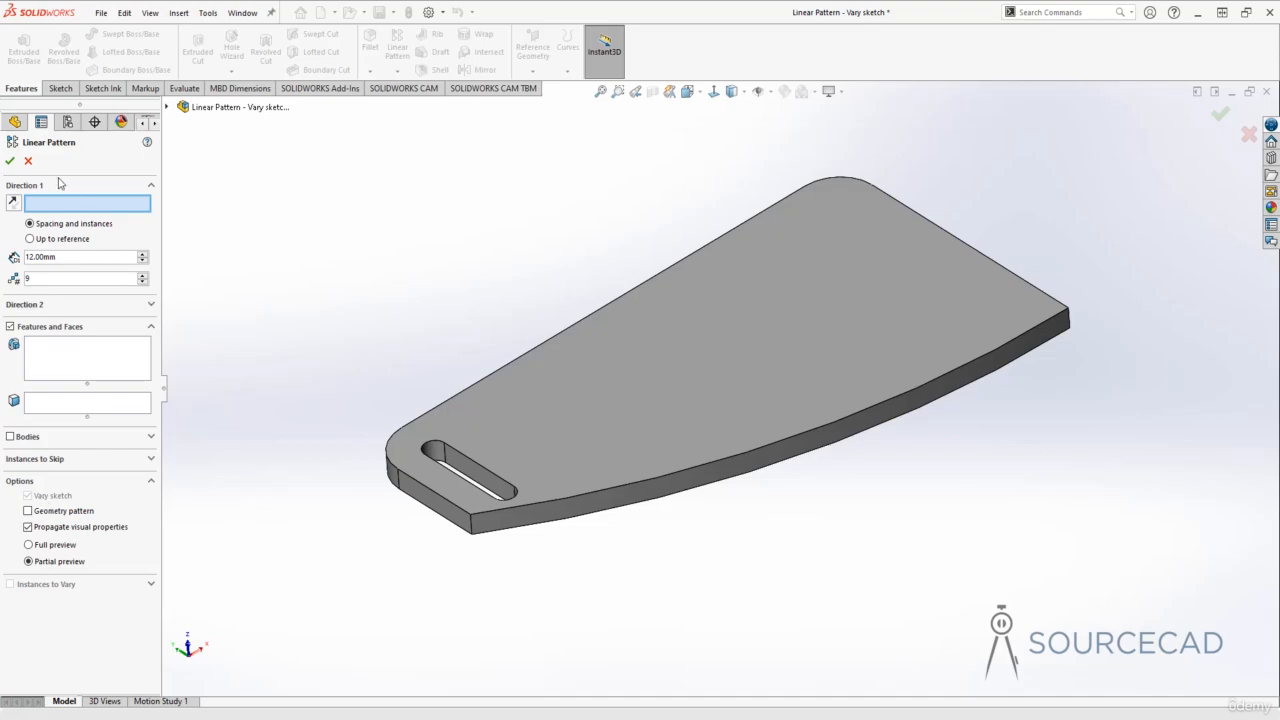
pyautogui.click(29, 162)
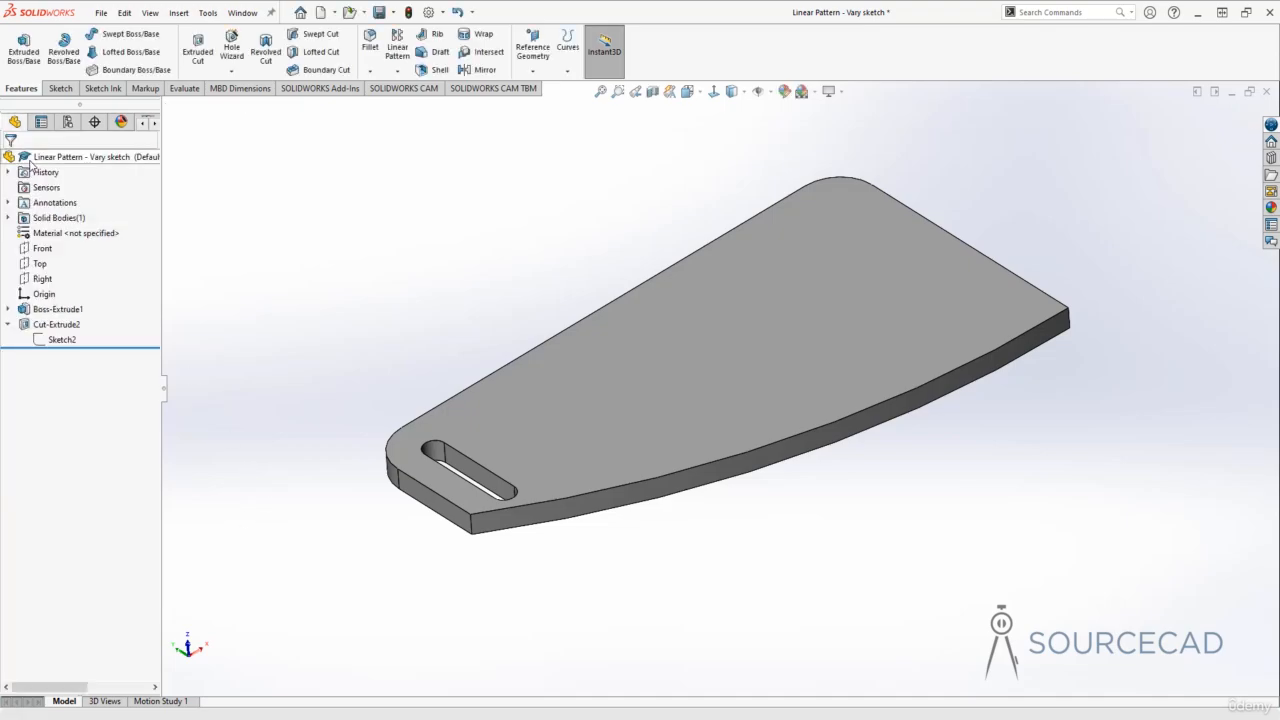
pyautogui.click(62, 326)
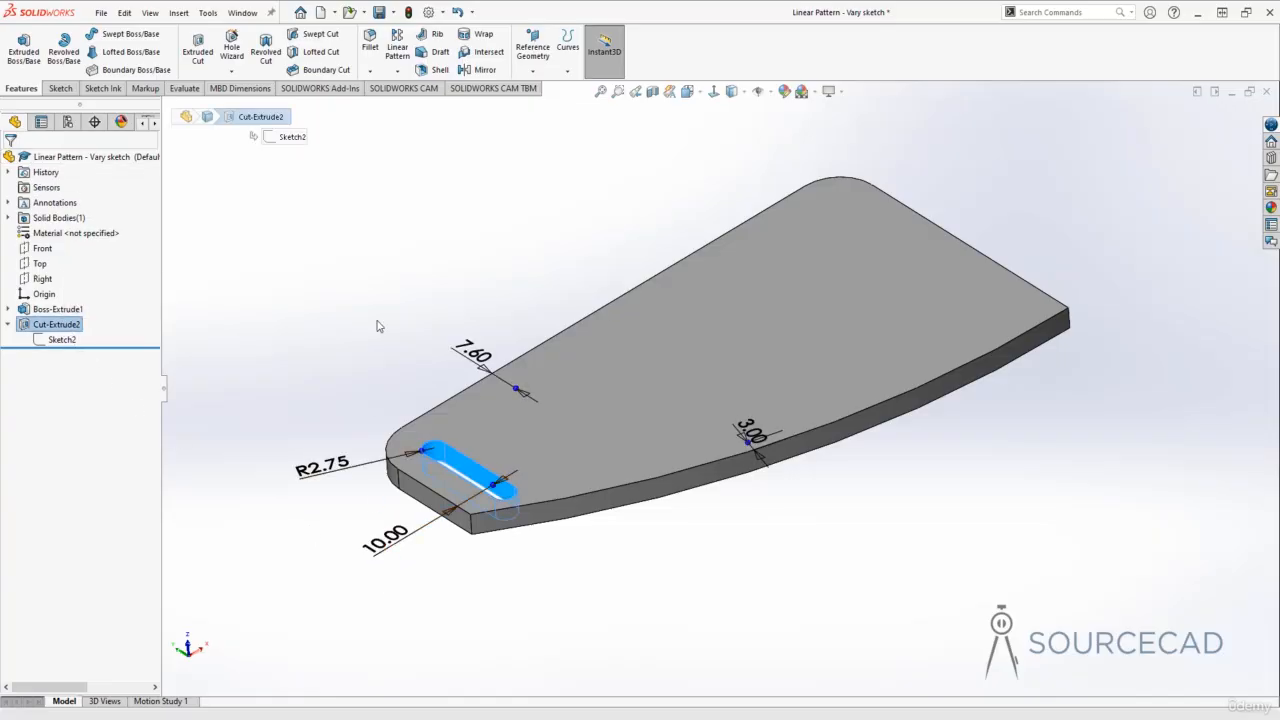
pyautogui.click(397, 47)
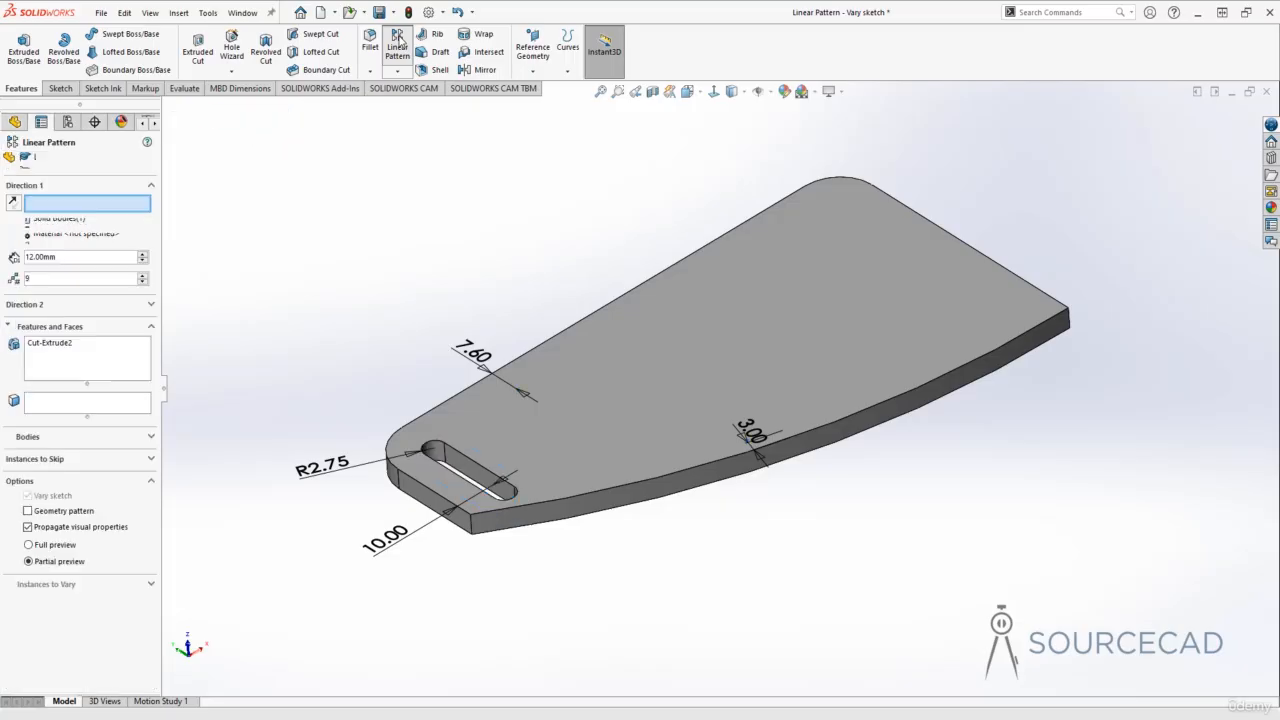
pyautogui.click(384, 537)
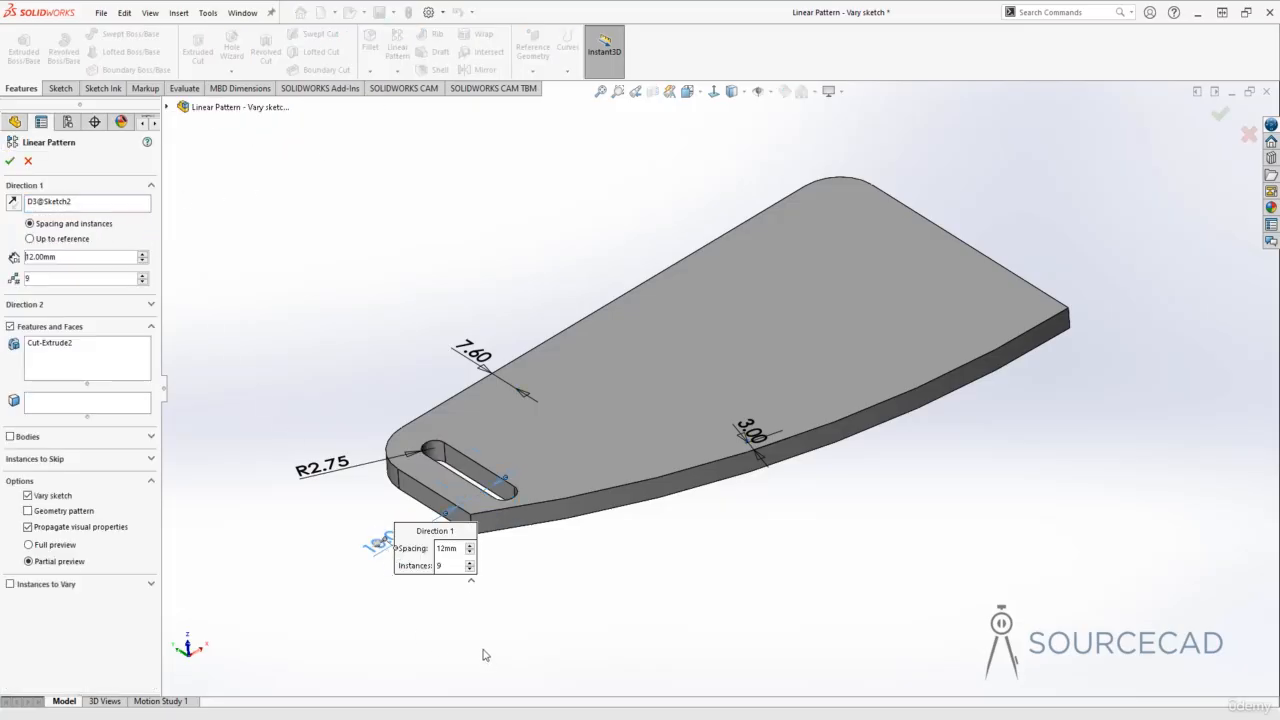
# Step: Turn off Vary sketch, reverse the pattern direction onto the plate and set the number of instances to 10
pyautogui.click(29, 495)
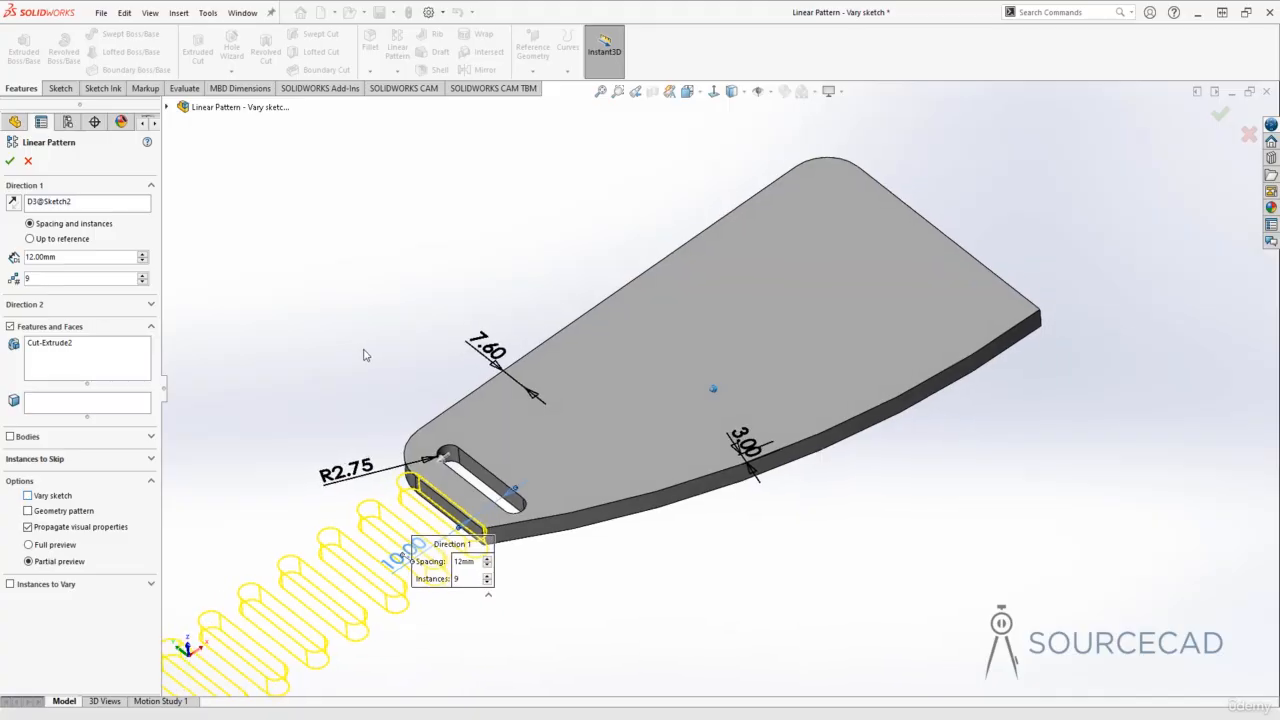
pyautogui.click(13, 202)
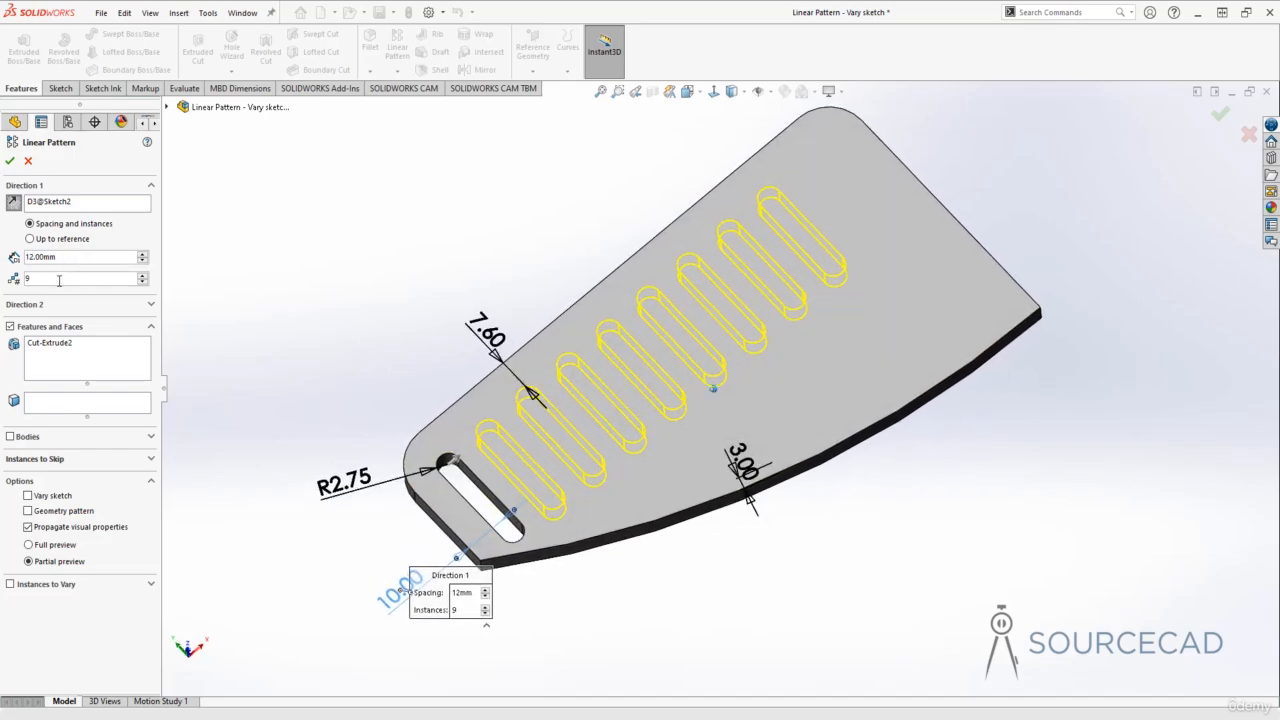
pyautogui.click(142, 275)
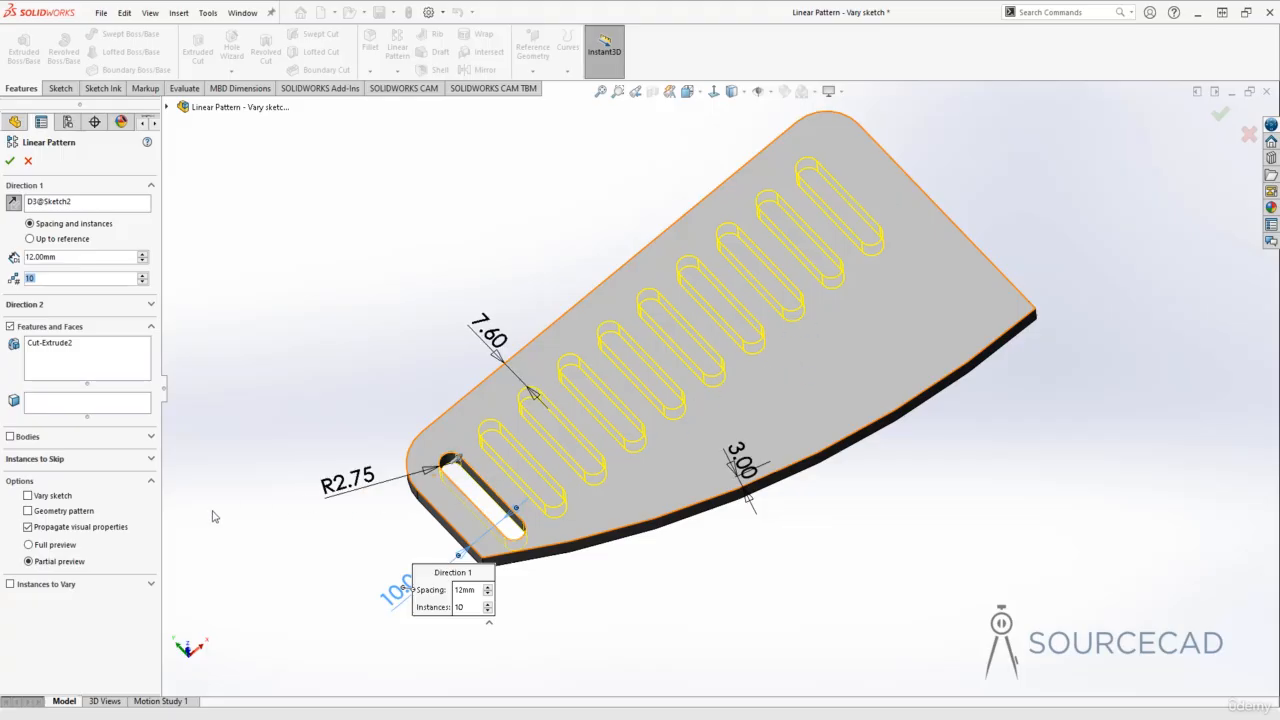
# Step: Enable Vary sketch with full preview and inspect the previewed slots along the plate's curved edge
pyautogui.click(57, 497)
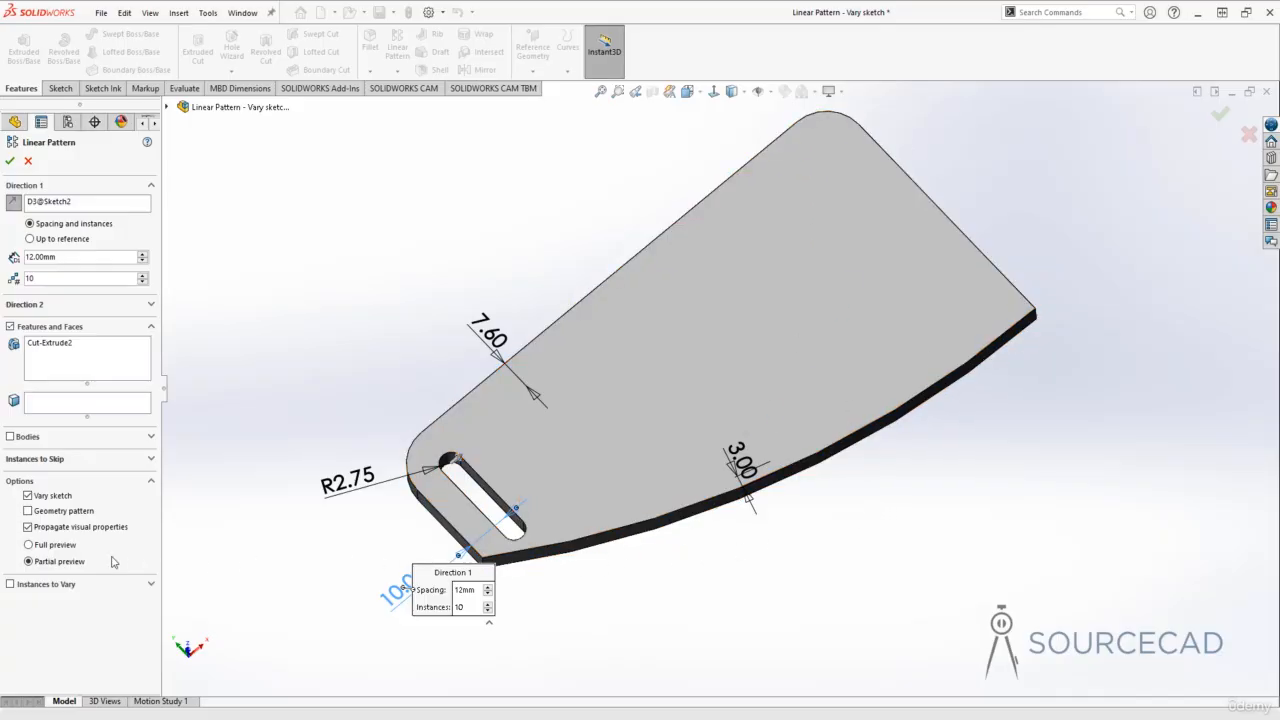
pyautogui.click(44, 547)
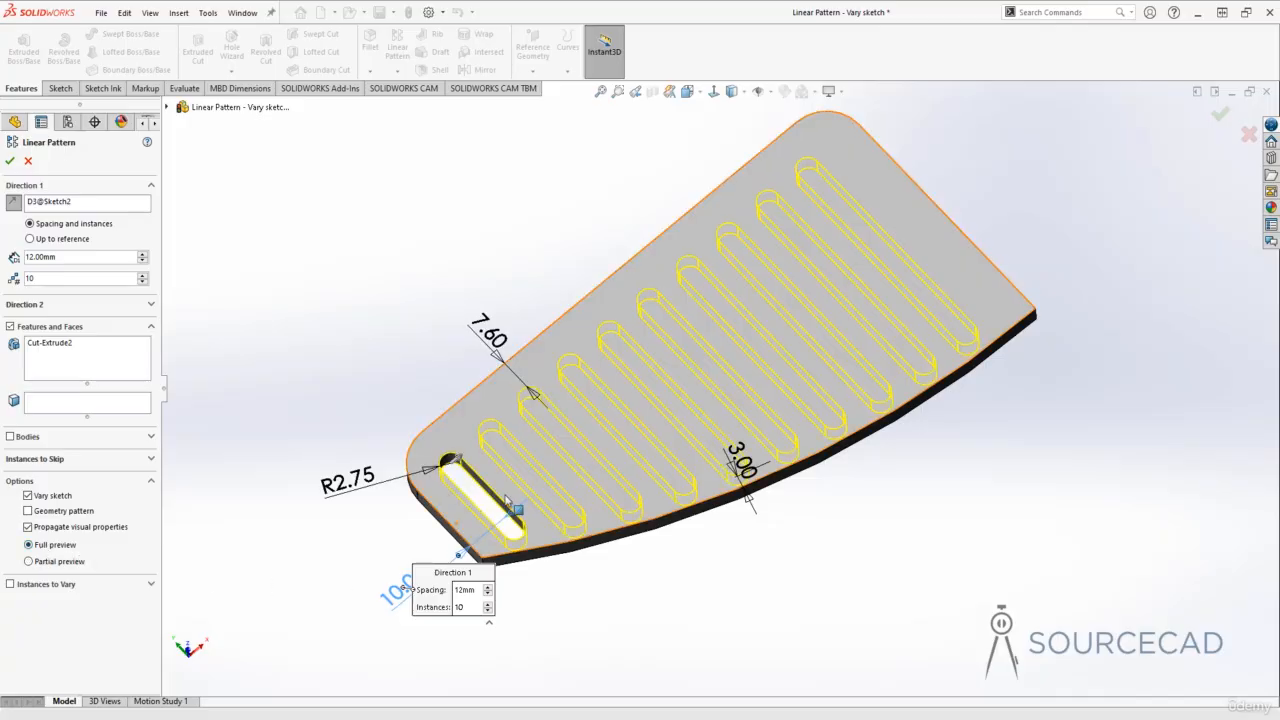
pyautogui.moveTo(514, 502)
pyautogui.mouseDown(button='middle')
pyautogui.moveTo(543, 531)
pyautogui.moveTo(560, 588)
pyautogui.mouseUp(button='middle')
pyautogui.moveTo(926, 264); pyautogui.dragTo(918, 542, button='middle')
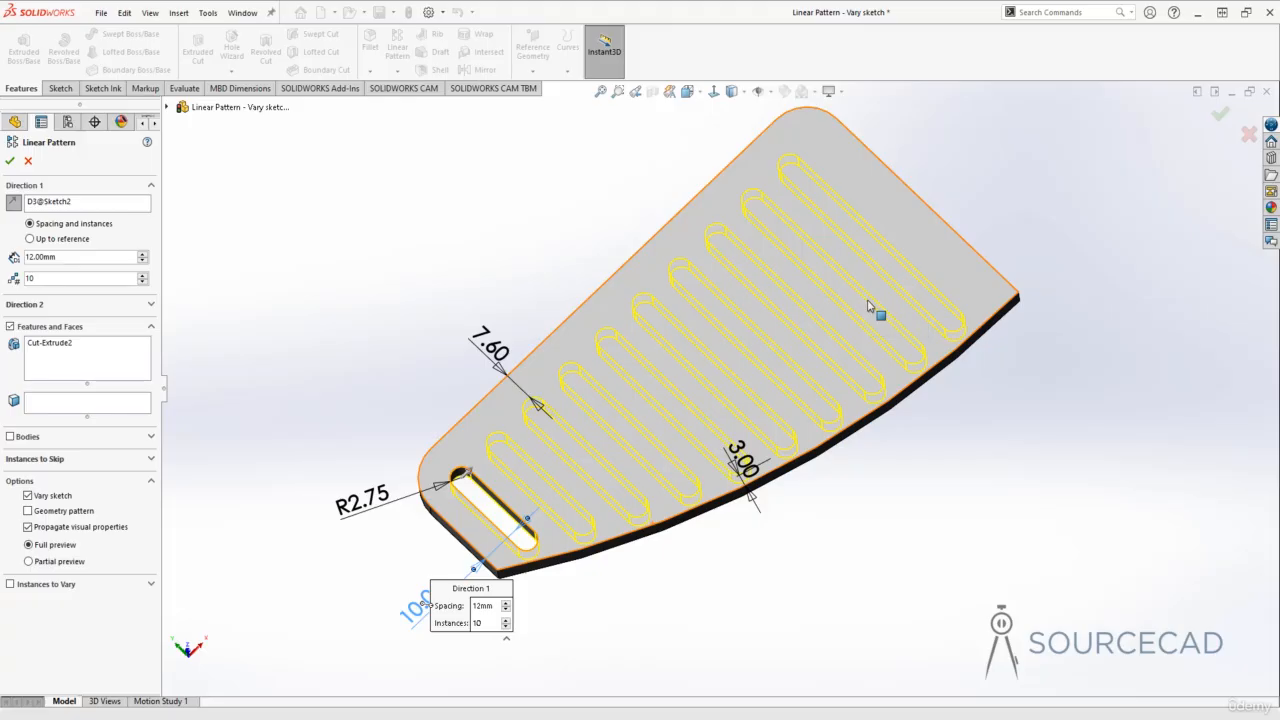
# Step: Try the Geometry pattern option, turn it back off and accept the varying slot pattern
pyautogui.click(45, 517)
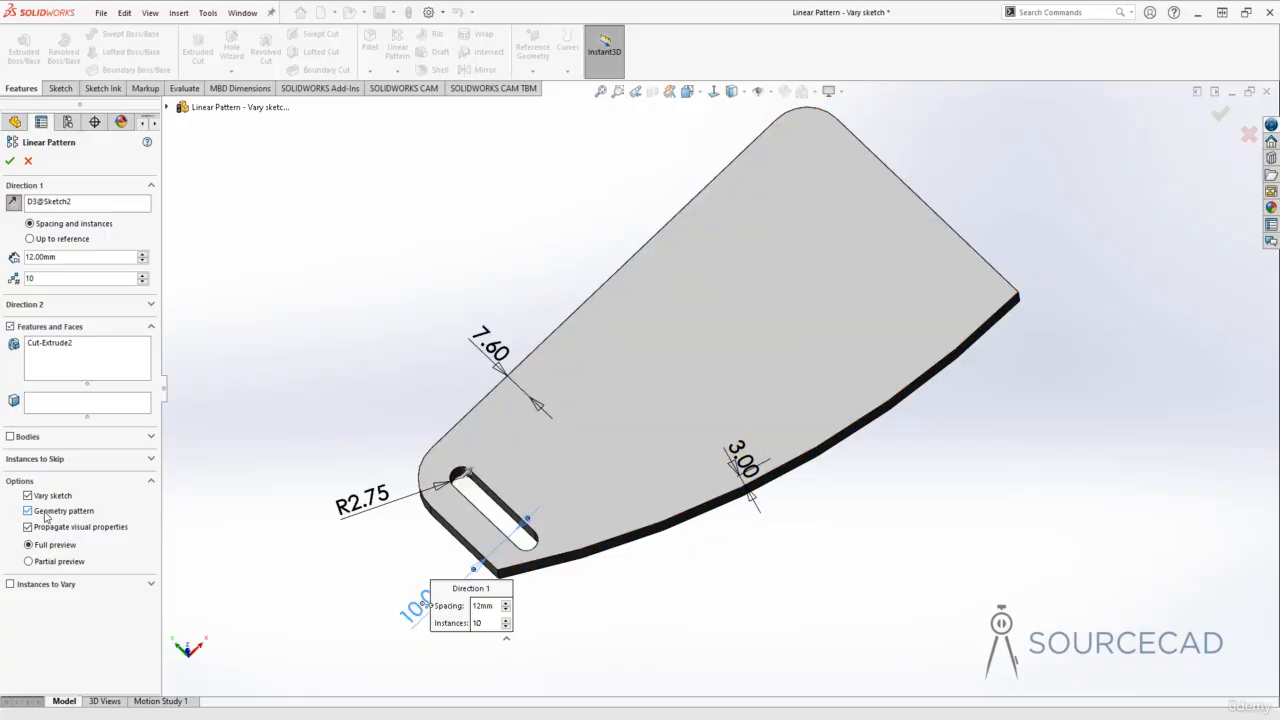
pyautogui.click(45, 516)
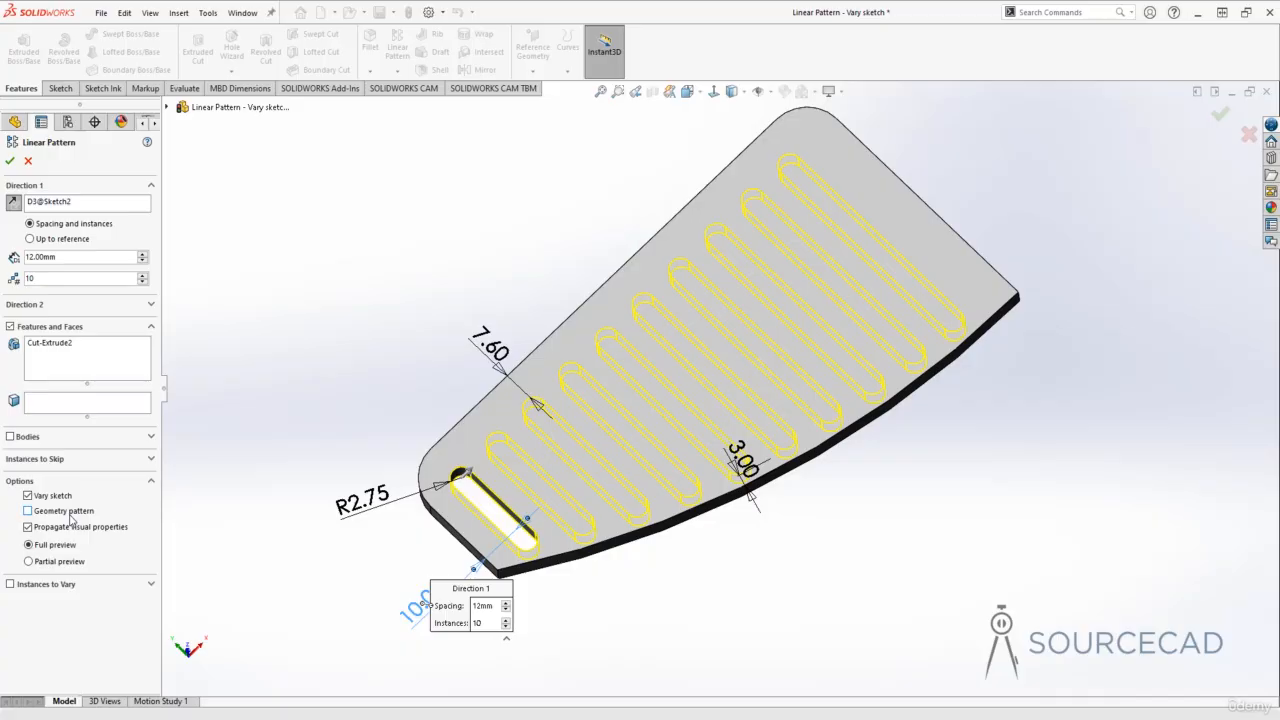
pyautogui.click(9, 161)
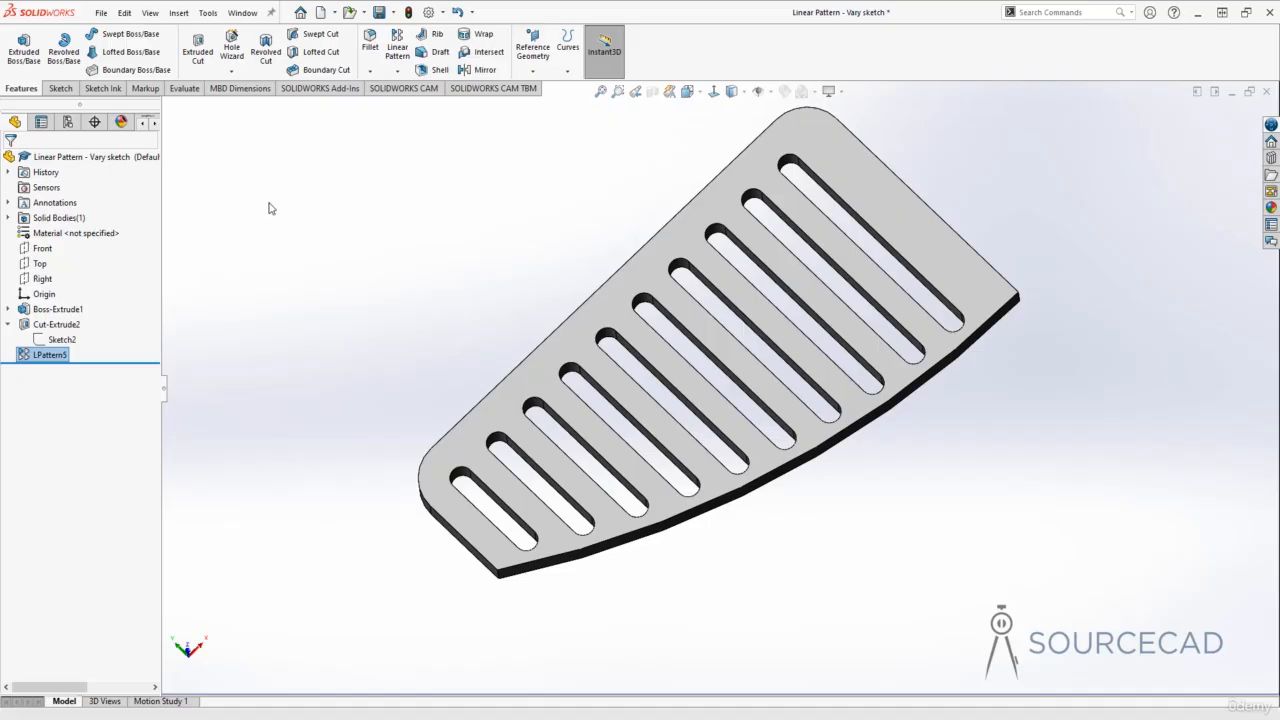
# Step: Switch to the open document "Linear Pattern - Geometry pattern" and examine the wavy plate and its cylindrical post from several angles
pyautogui.click(242, 13)
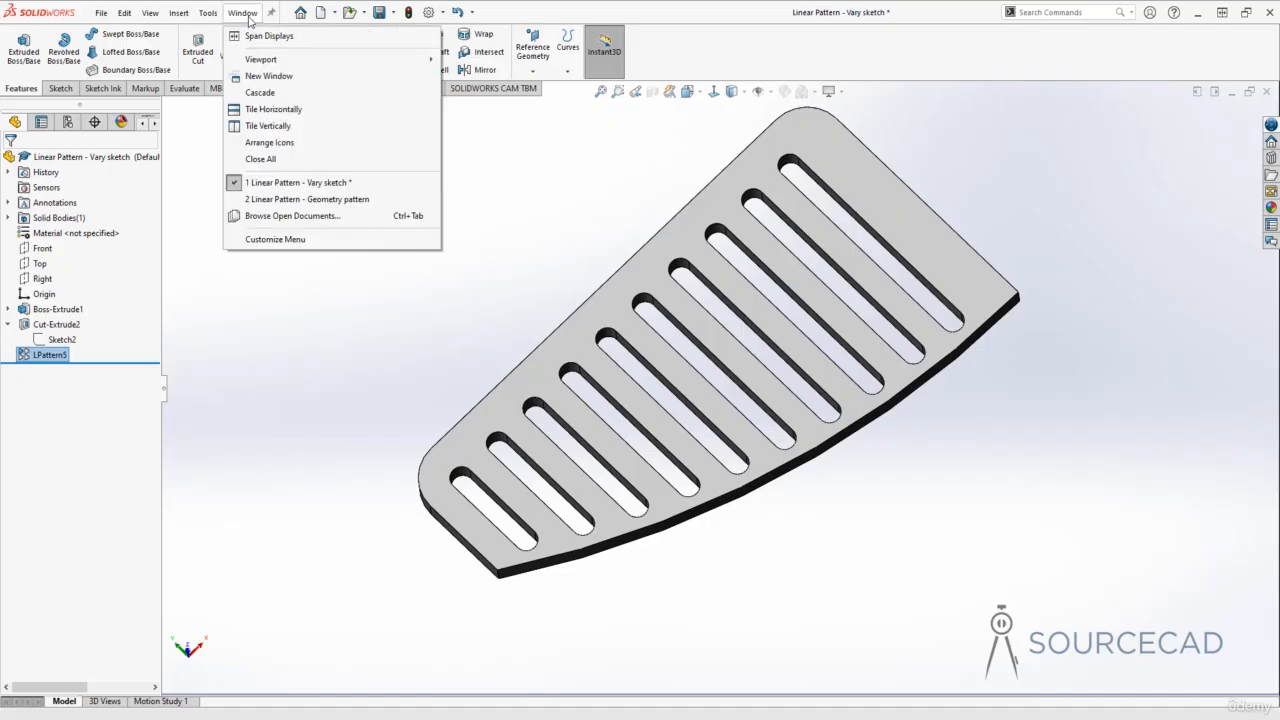
pyautogui.click(295, 200)
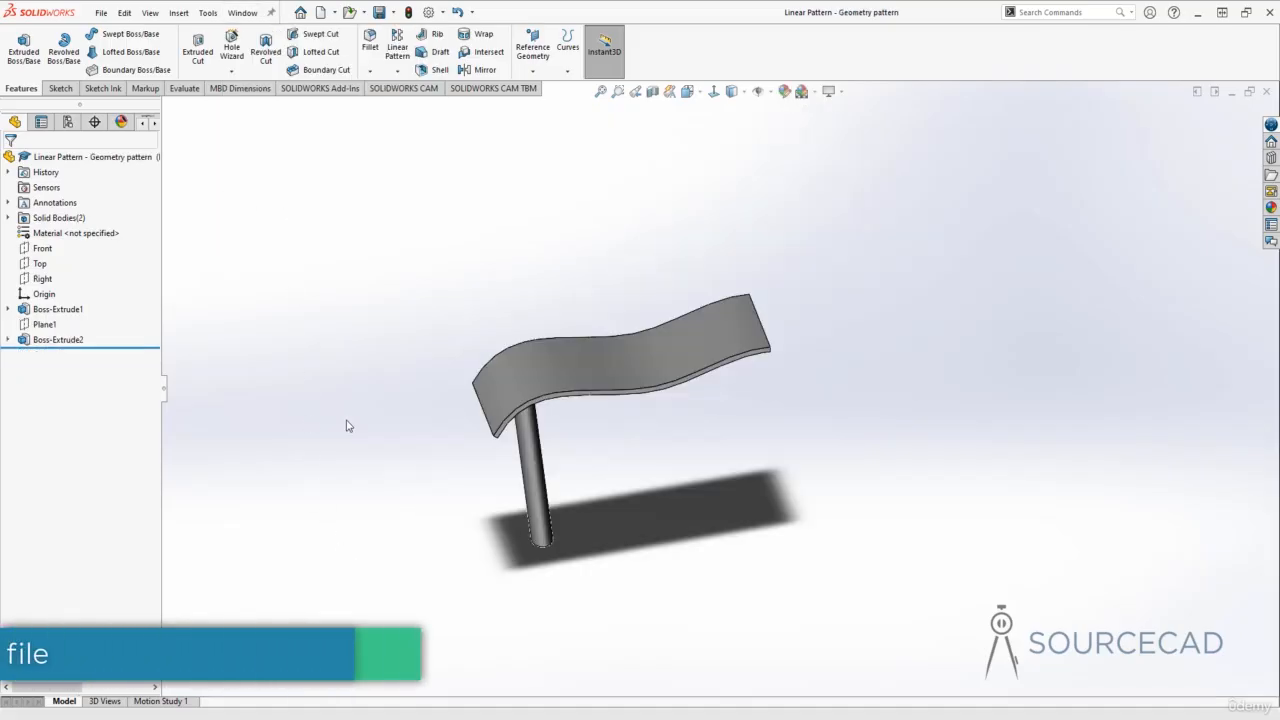
pyautogui.moveTo(346, 429); pyautogui.dragTo(390, 441, button='middle')
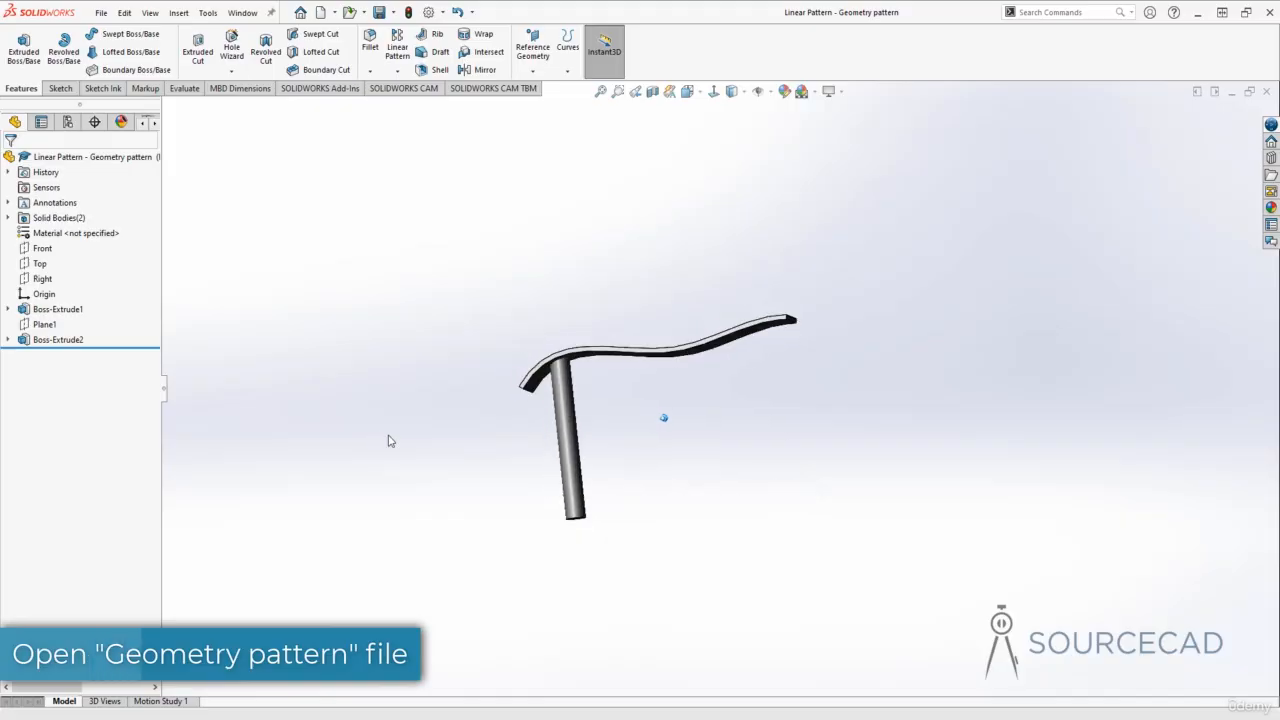
pyautogui.moveTo(572, 357); pyautogui.dragTo(569, 385, button='middle')
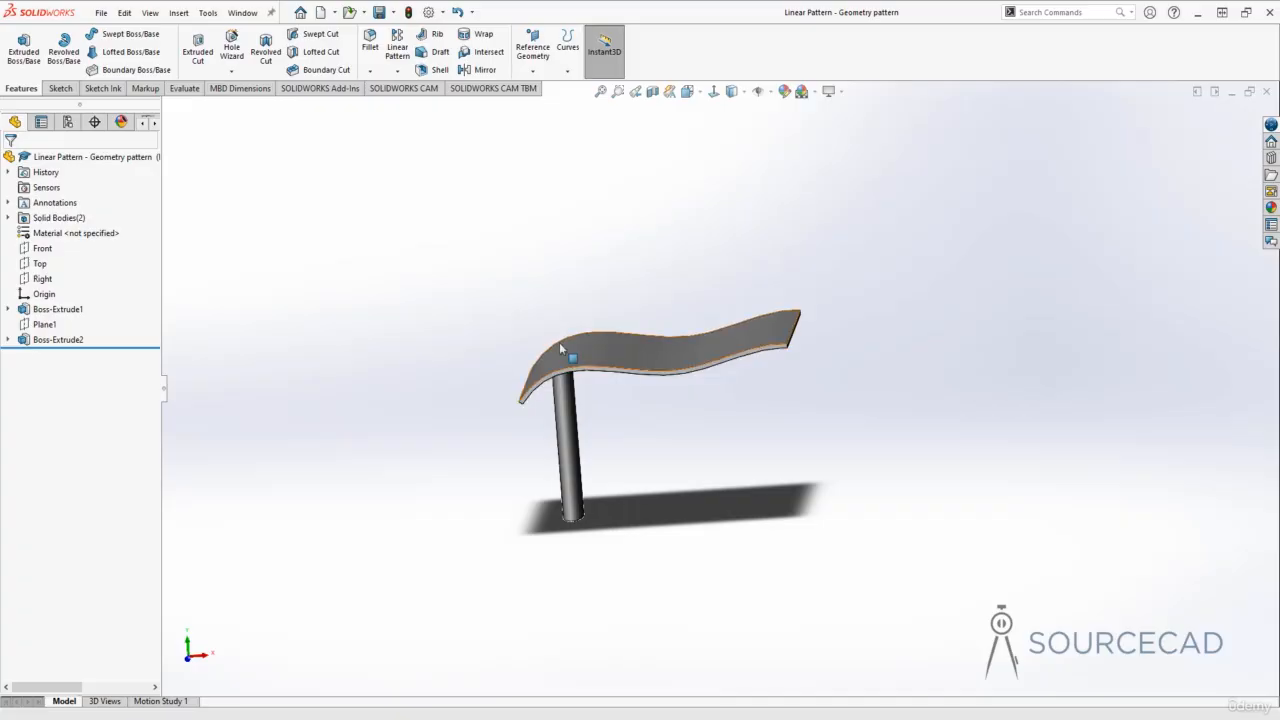
pyautogui.moveTo(590, 537)
pyautogui.mouseDown(button='middle')
pyautogui.moveTo(545, 452)
pyautogui.moveTo(600, 449)
pyautogui.moveTo(588, 455)
pyautogui.moveTo(606, 477)
pyautogui.mouseUp(button='middle')
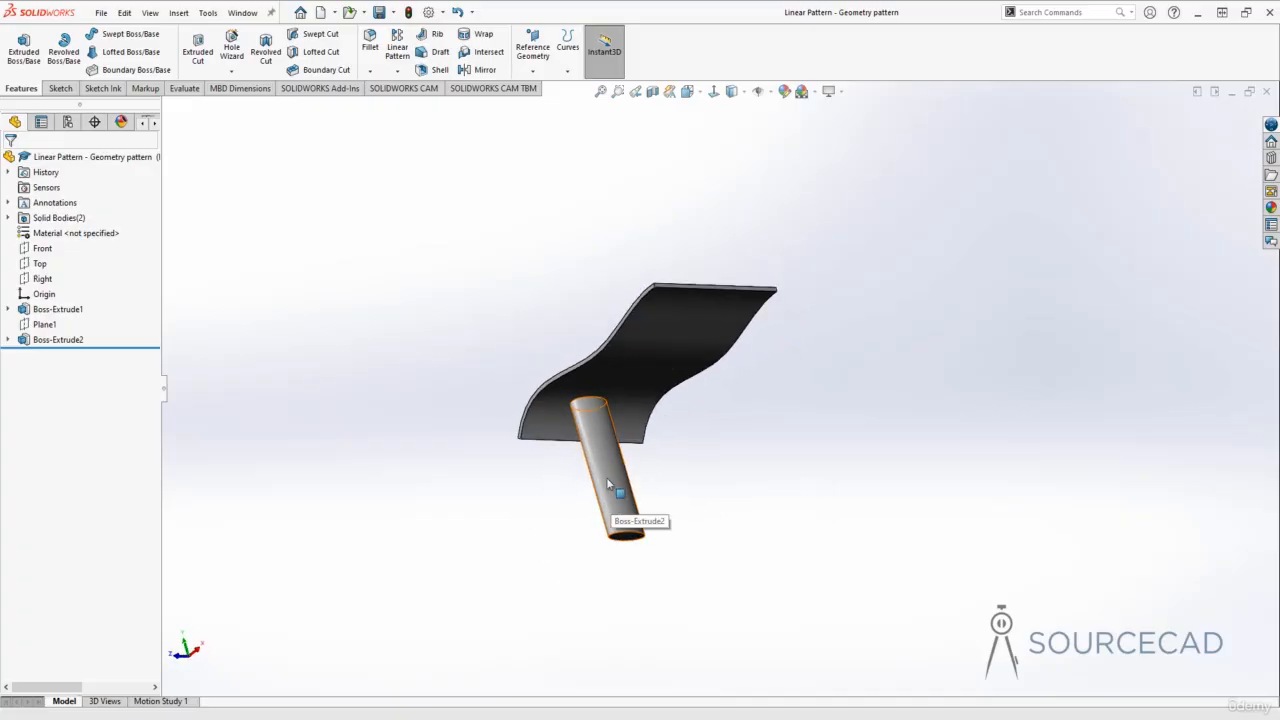
pyautogui.moveTo(553, 408); pyautogui.dragTo(669, 487, button='middle')
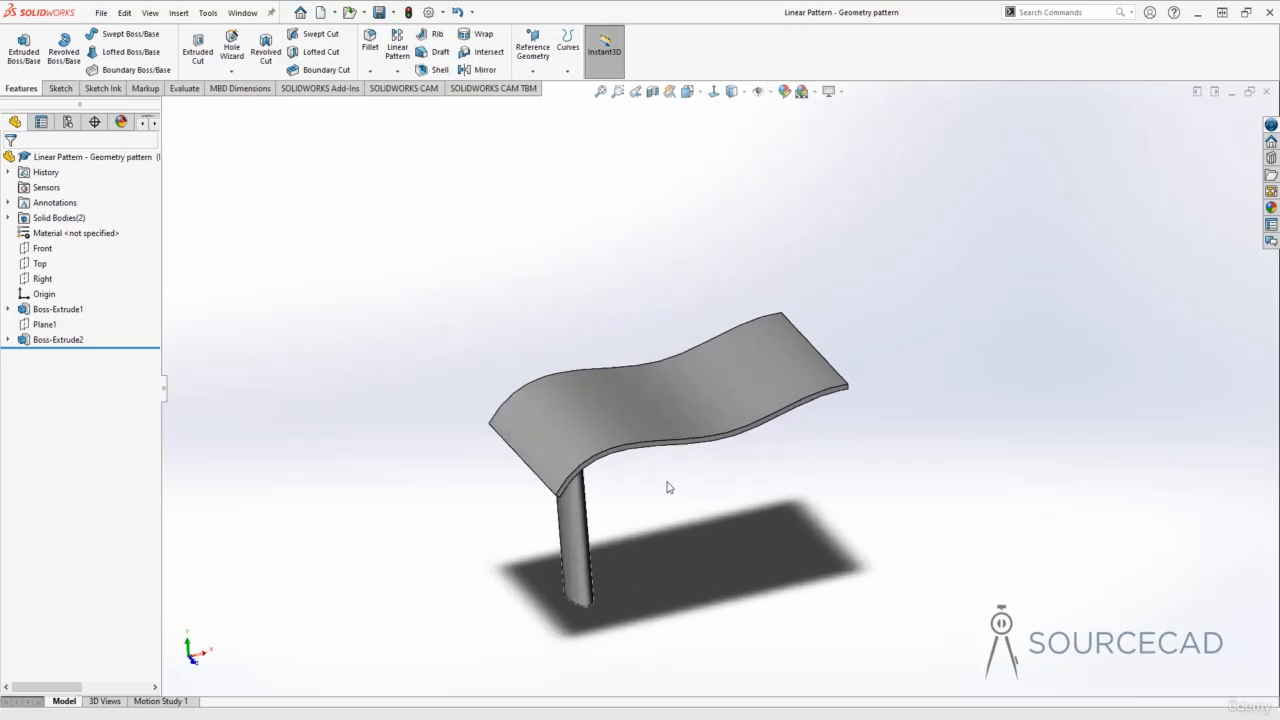
# Step: Start a linear pattern of the cylindrical post Boss-Extrude2, using the Right plane as the direction
pyautogui.click(397, 47)
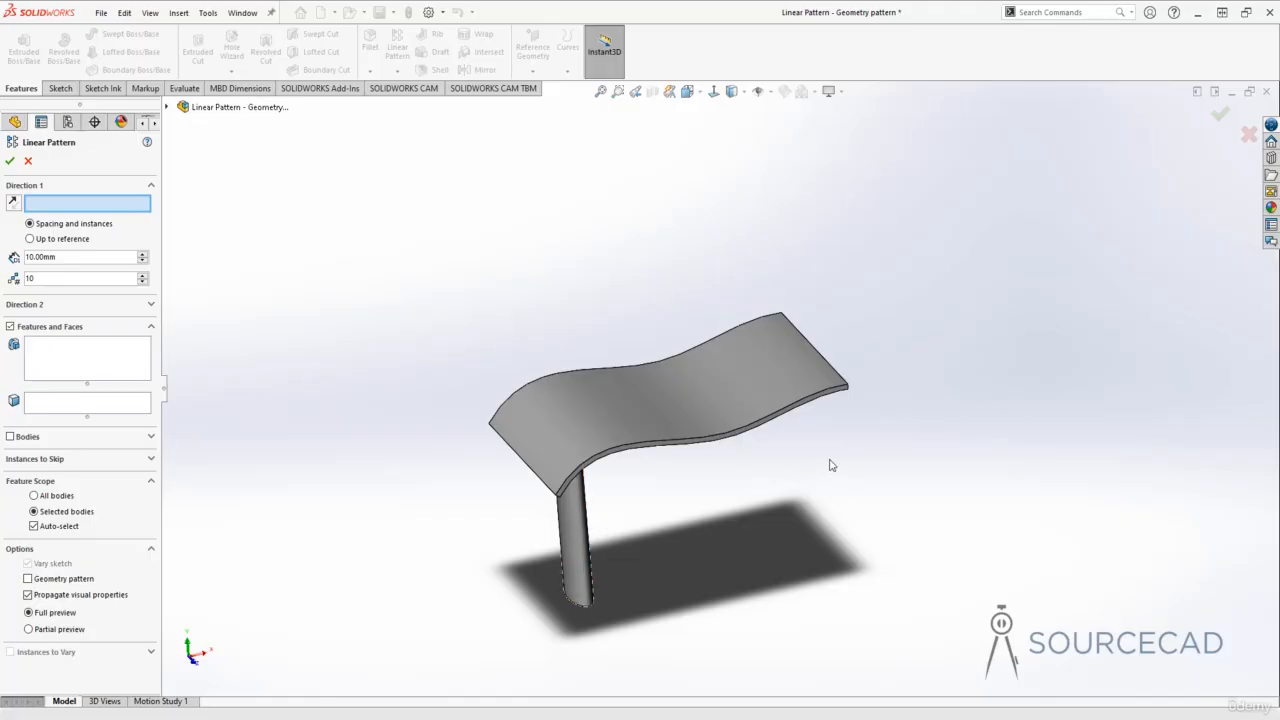
pyautogui.click(167, 107)
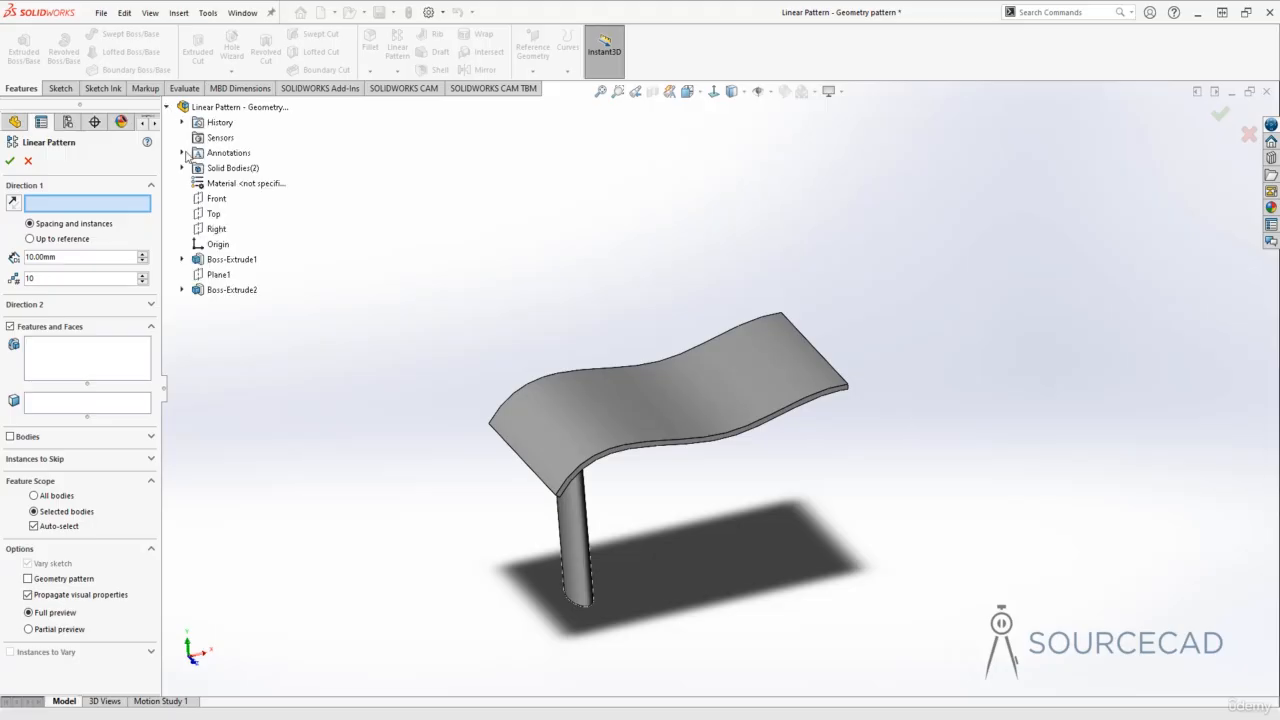
pyautogui.click(216, 231)
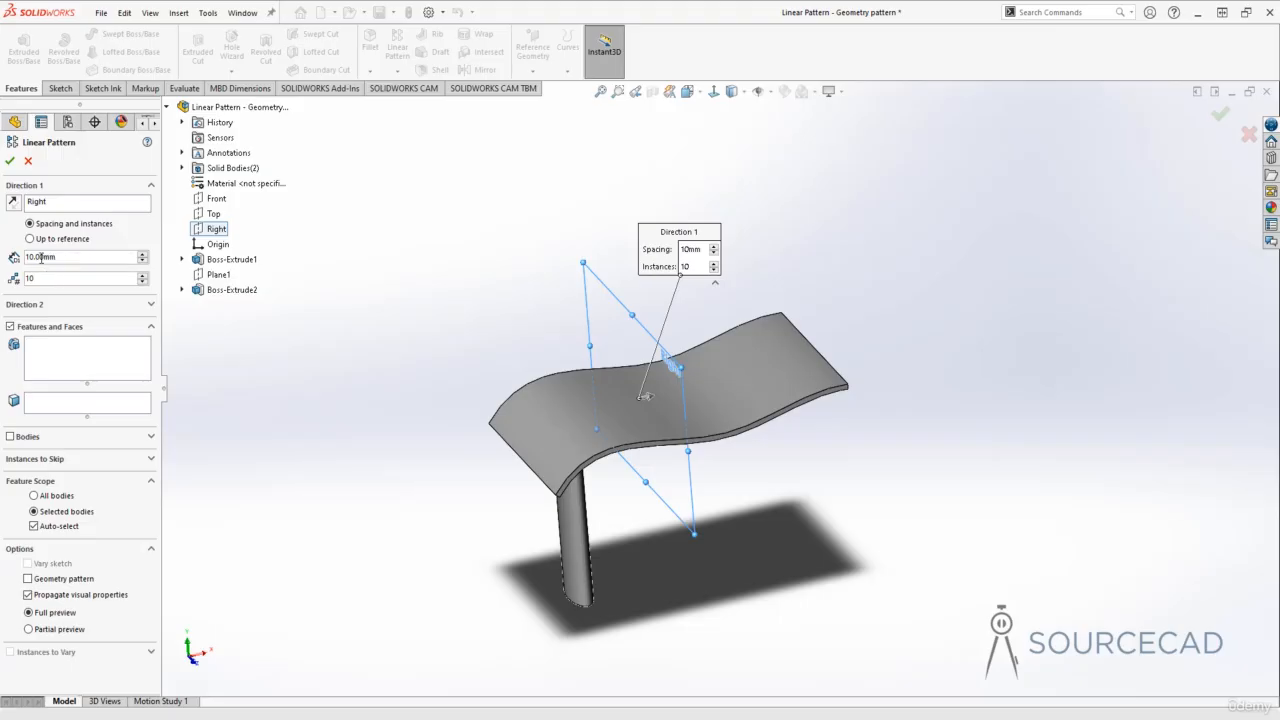
pyautogui.click(54, 355)
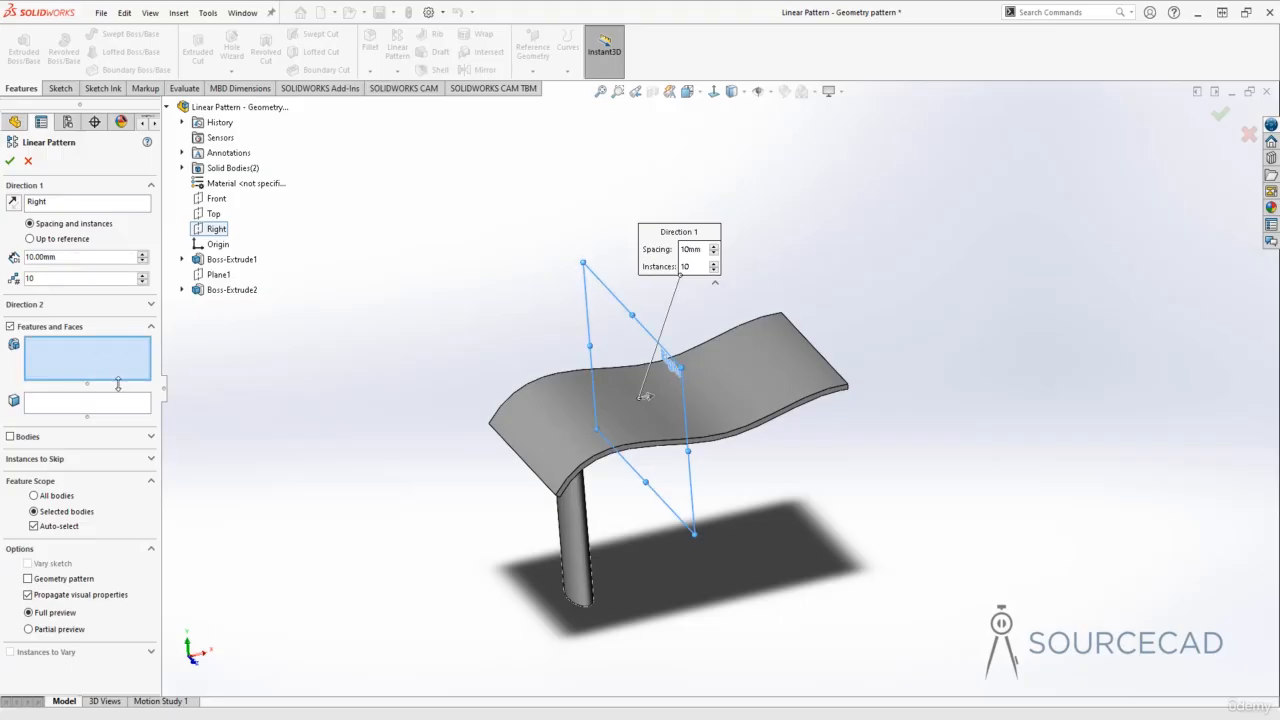
pyautogui.click(572, 545)
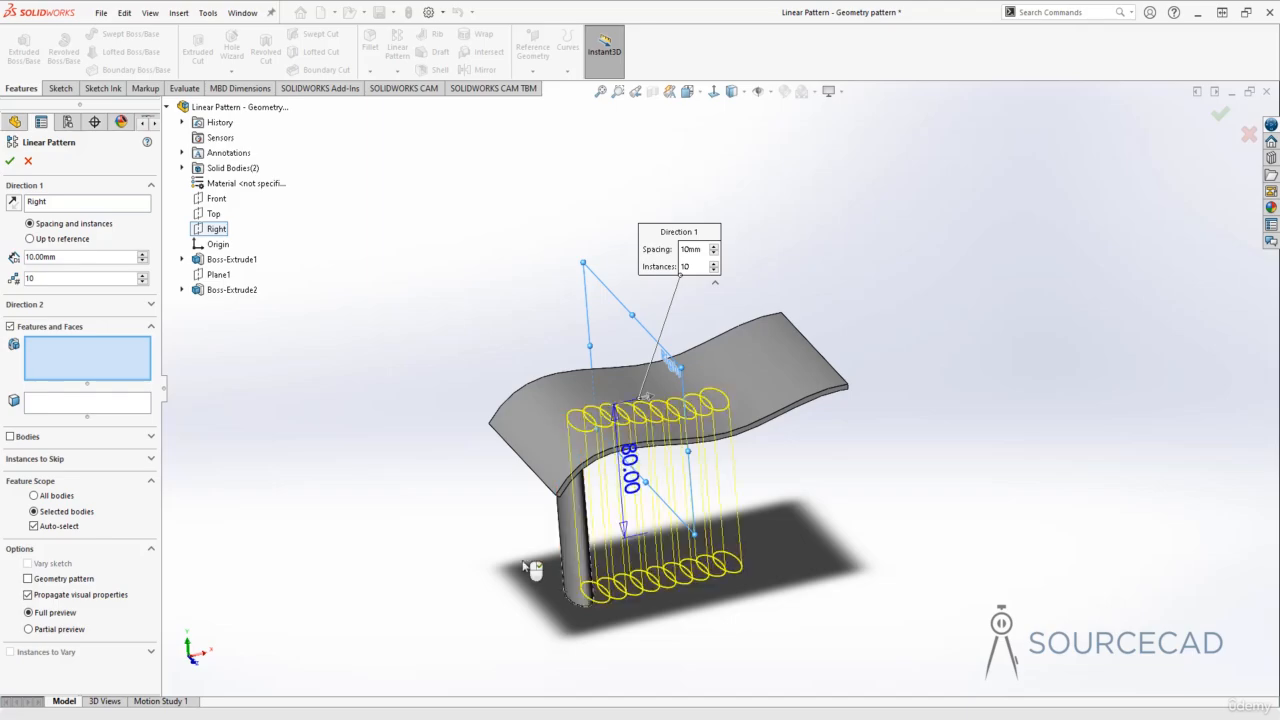
pyautogui.moveTo(458, 608); pyautogui.dragTo(503, 494, button='middle')
pyautogui.scroll(3, 757, 486)
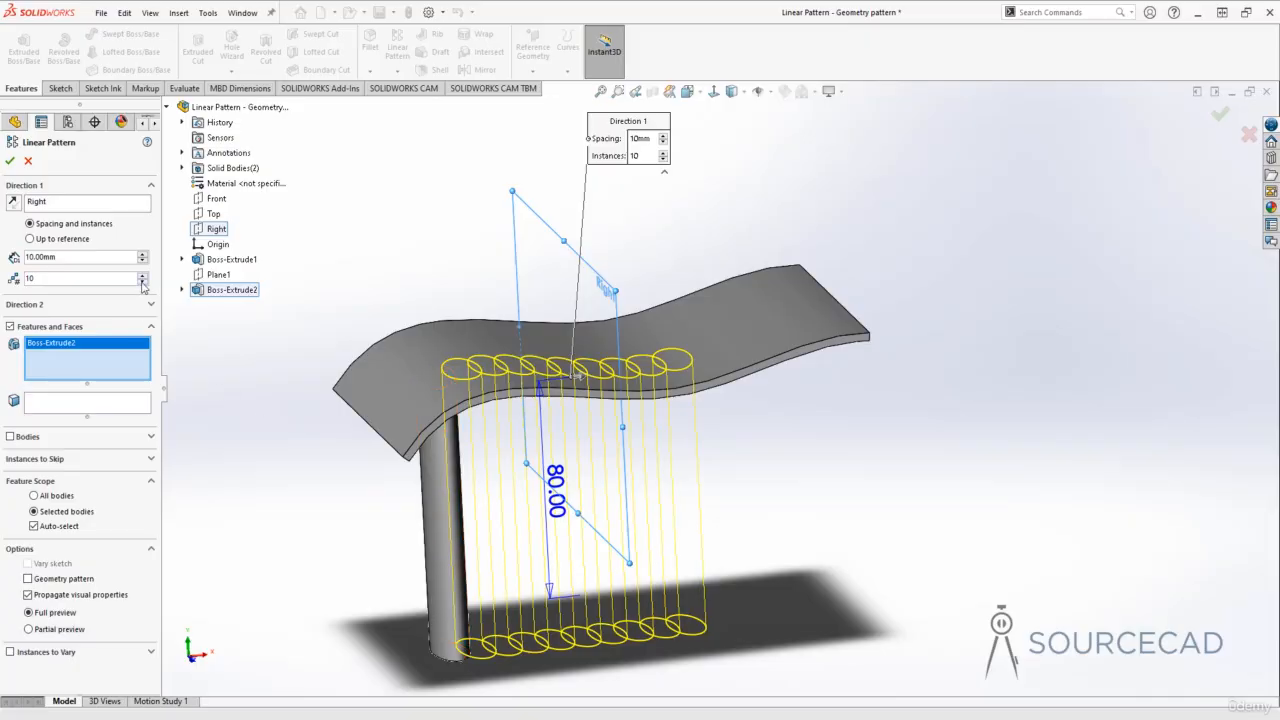
# Step: Try 20 mm, 12 mm and 14 mm as the spacing of the post pattern
pyautogui.click(143, 255)
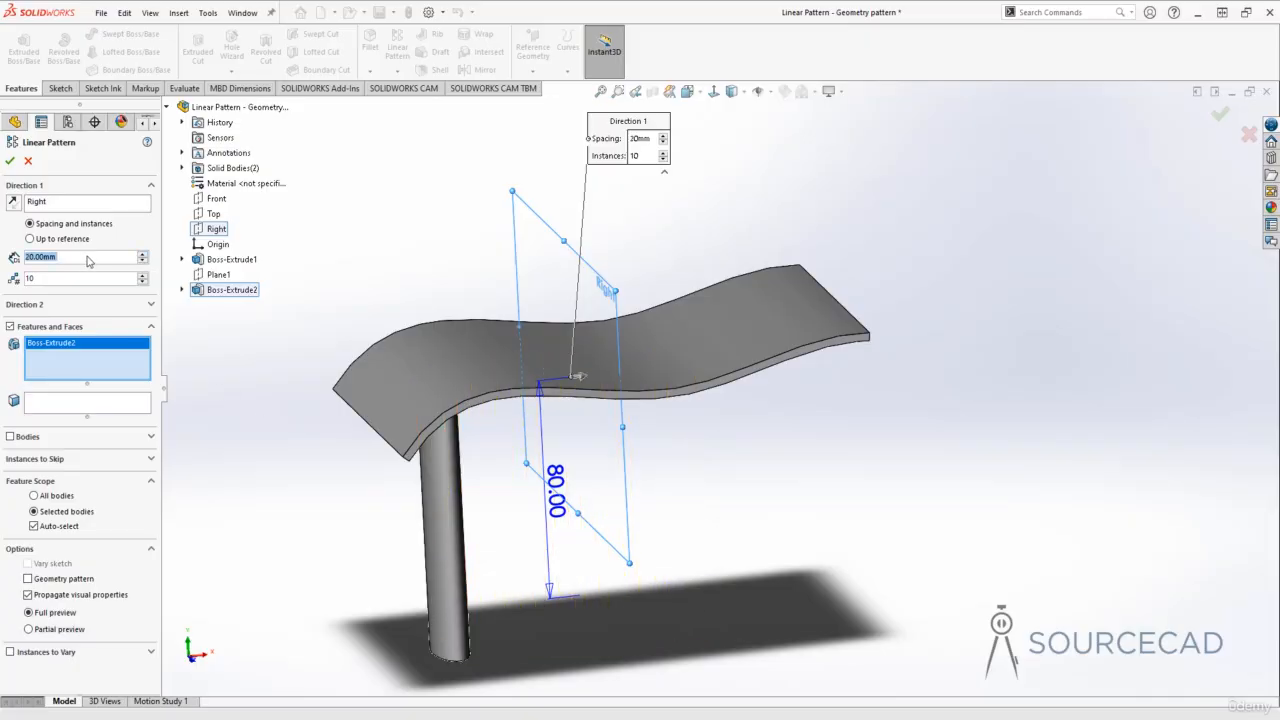
pyautogui.write('12')
pyautogui.press('Tab')
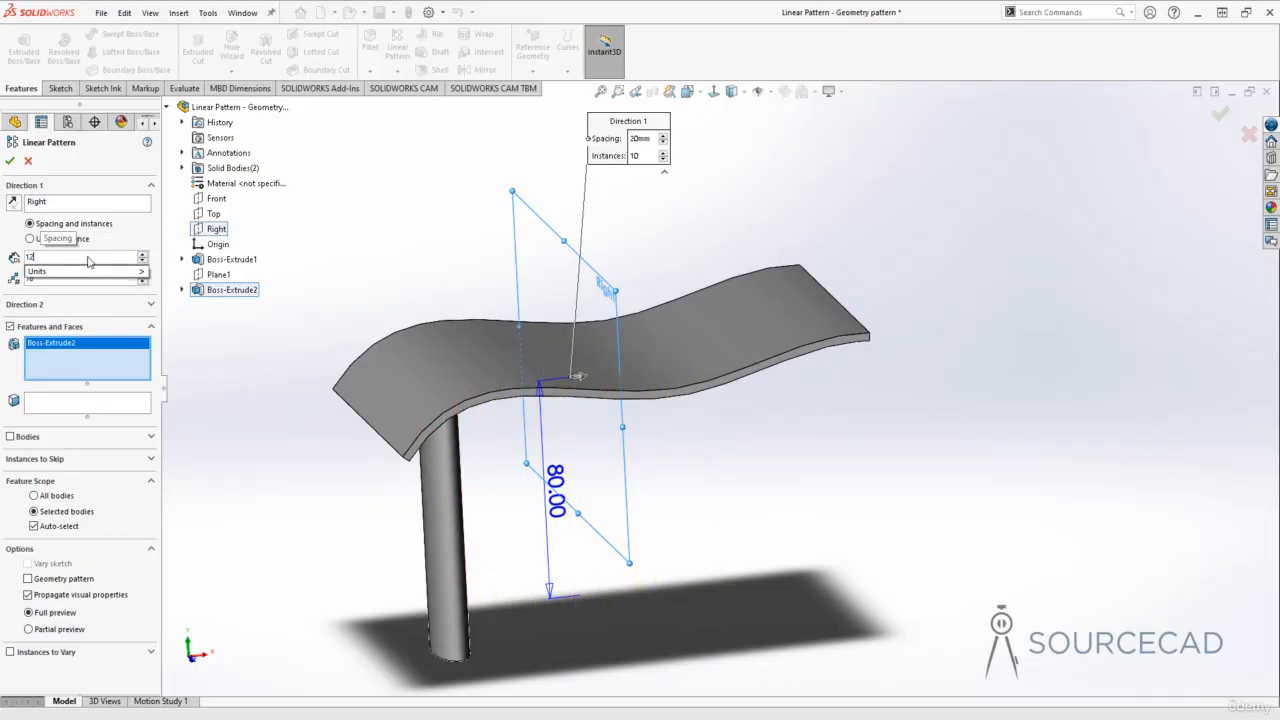
pyautogui.click(66, 255)
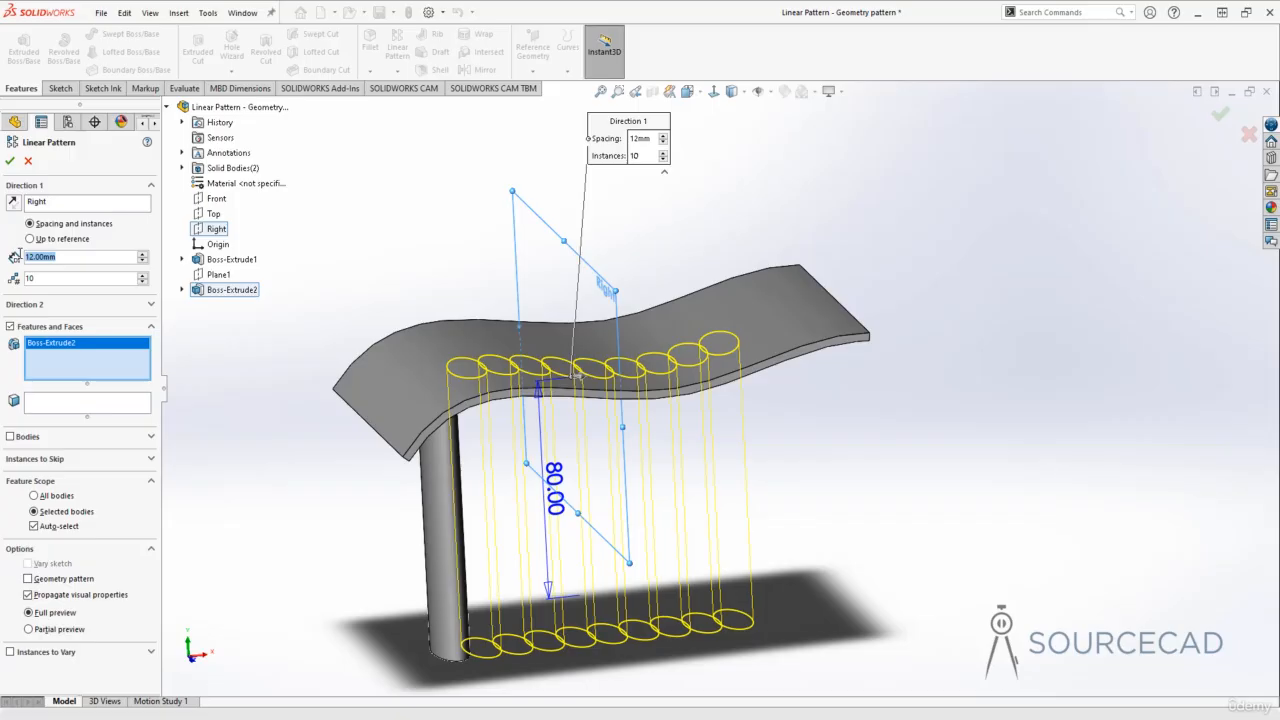
pyautogui.write('14')
pyautogui.press('Tab')
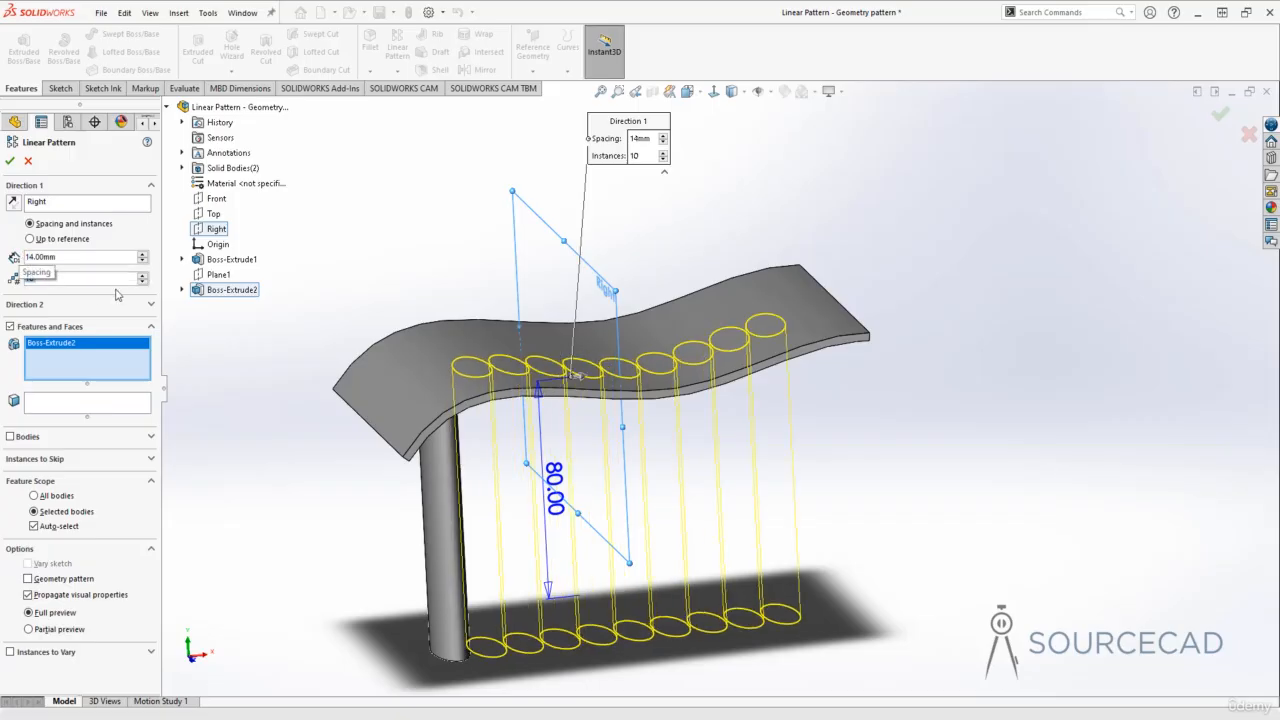
# Step: Reduce the post pattern to 8 instances, trying a 16 mm spacing before setting it to 20 mm
pyautogui.click(142, 282)
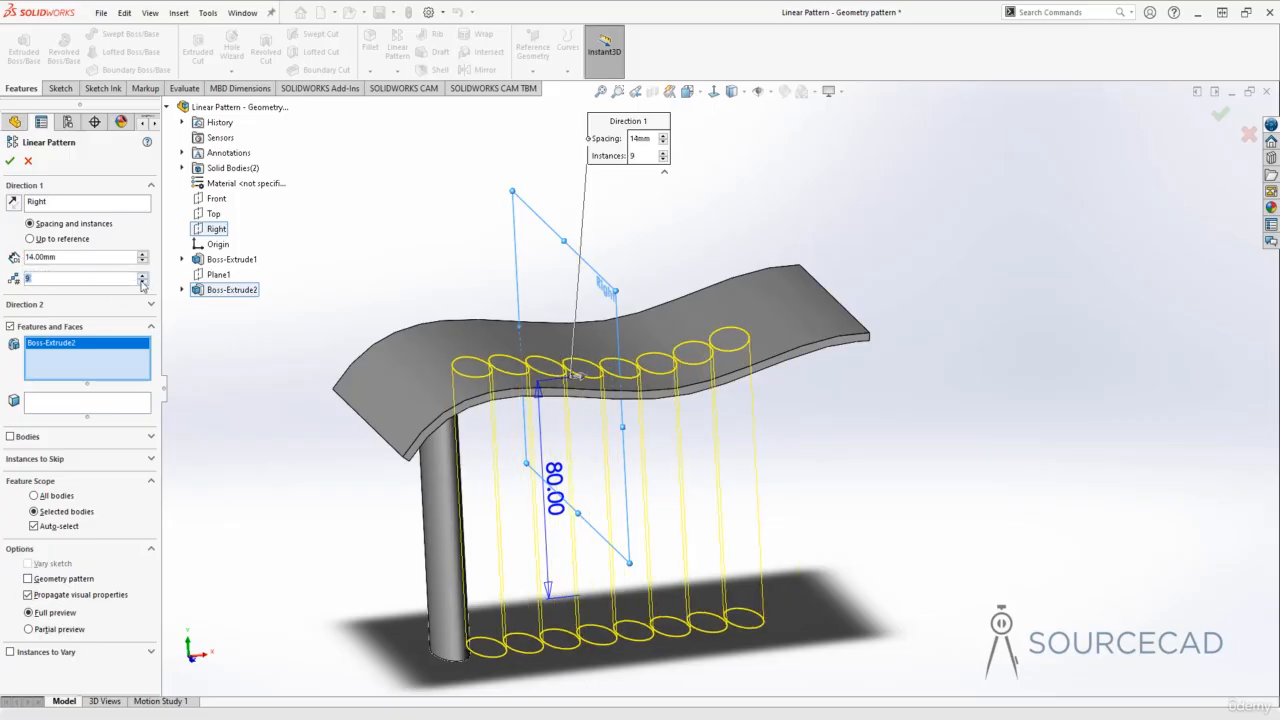
pyautogui.doubleClick(68, 256)
pyautogui.write('16')
pyautogui.press('Tab')
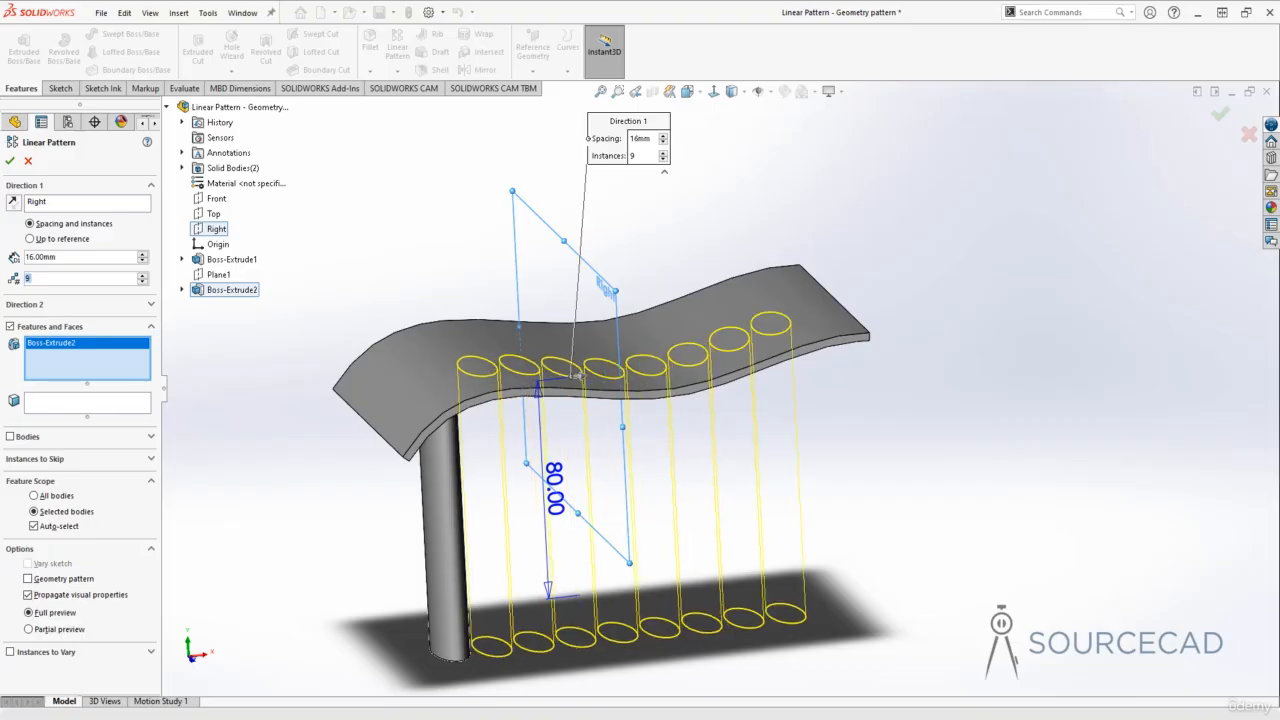
pyautogui.click(142, 283)
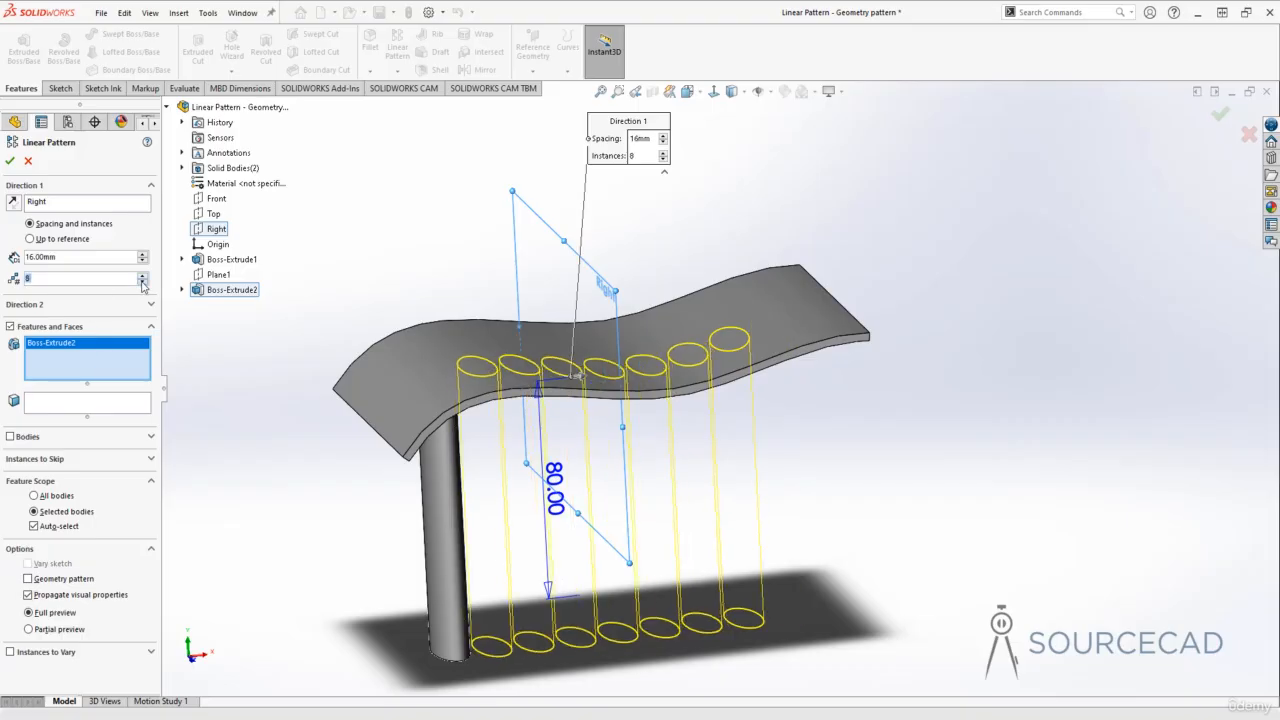
pyautogui.doubleClick(42, 256)
pyautogui.write('20')
pyautogui.press('Tab')
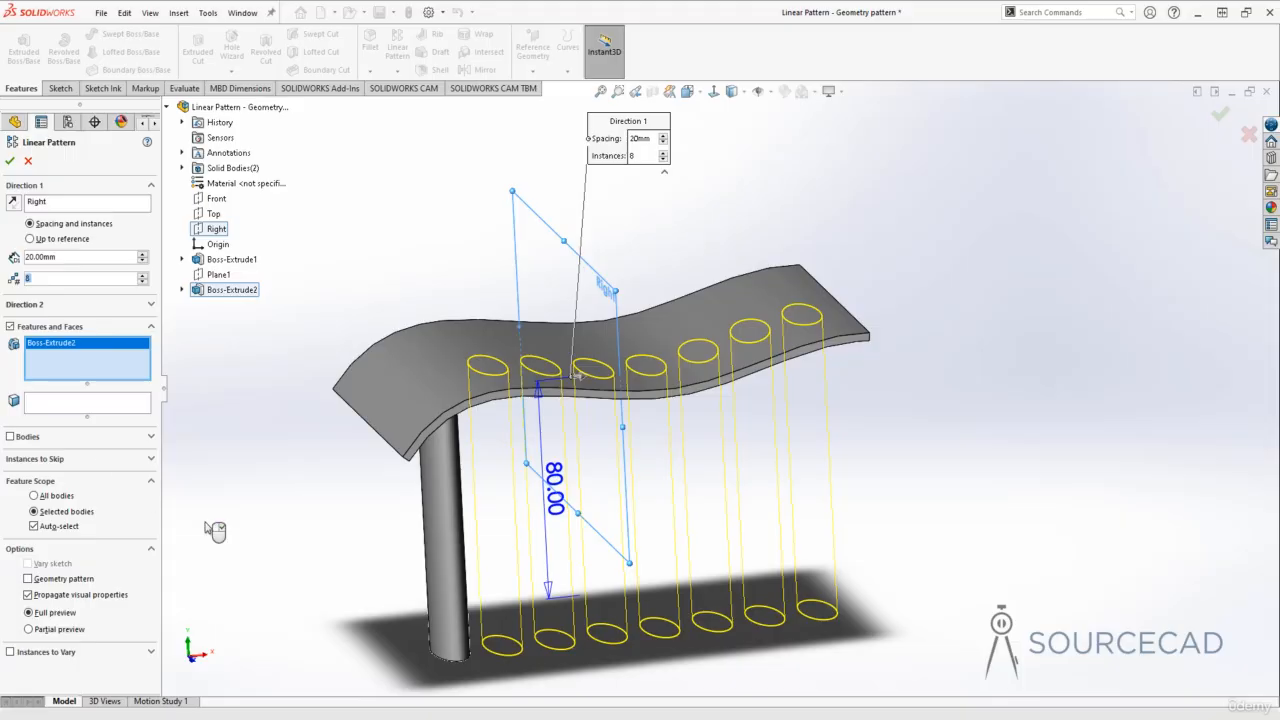
# Step: Examine the previewed posts against the underside of the wavy plate and accept the linear pattern
pyautogui.moveTo(829, 460); pyautogui.dragTo(866, 419, button='middle')
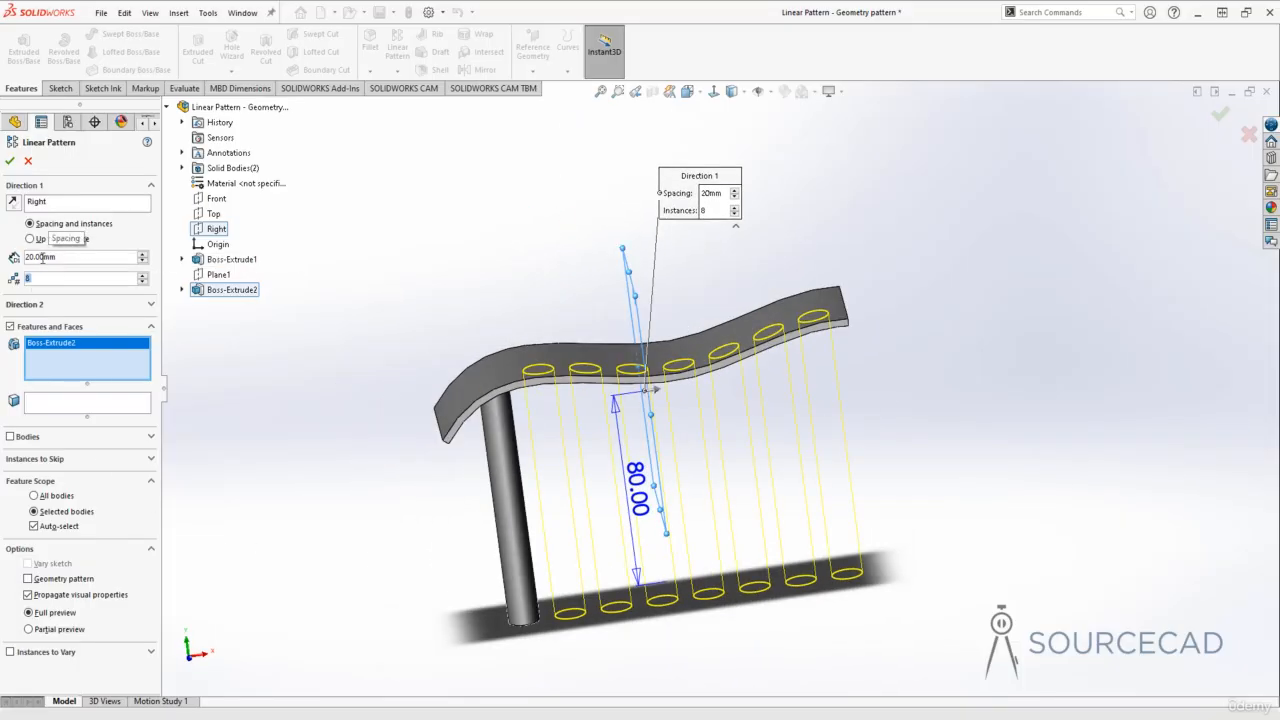
pyautogui.moveTo(503, 481); pyautogui.dragTo(789, 357, button='middle')
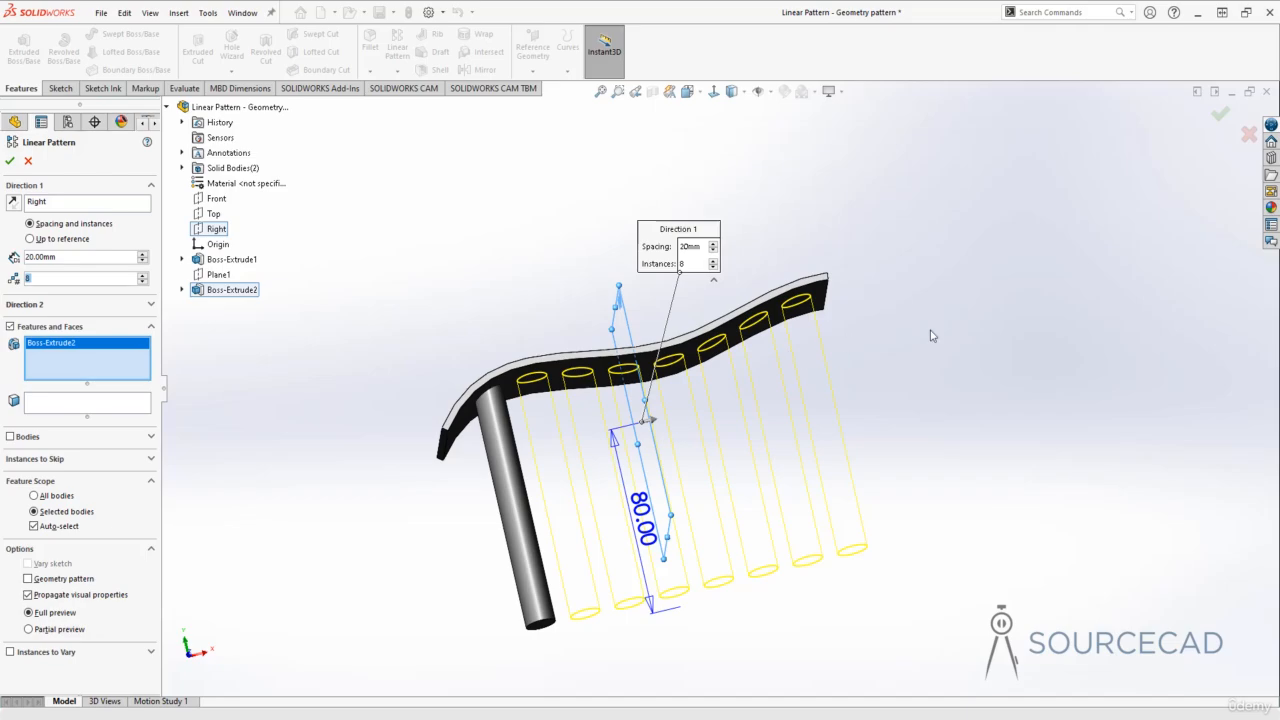
pyautogui.moveTo(522, 476); pyautogui.dragTo(527, 404, button='middle')
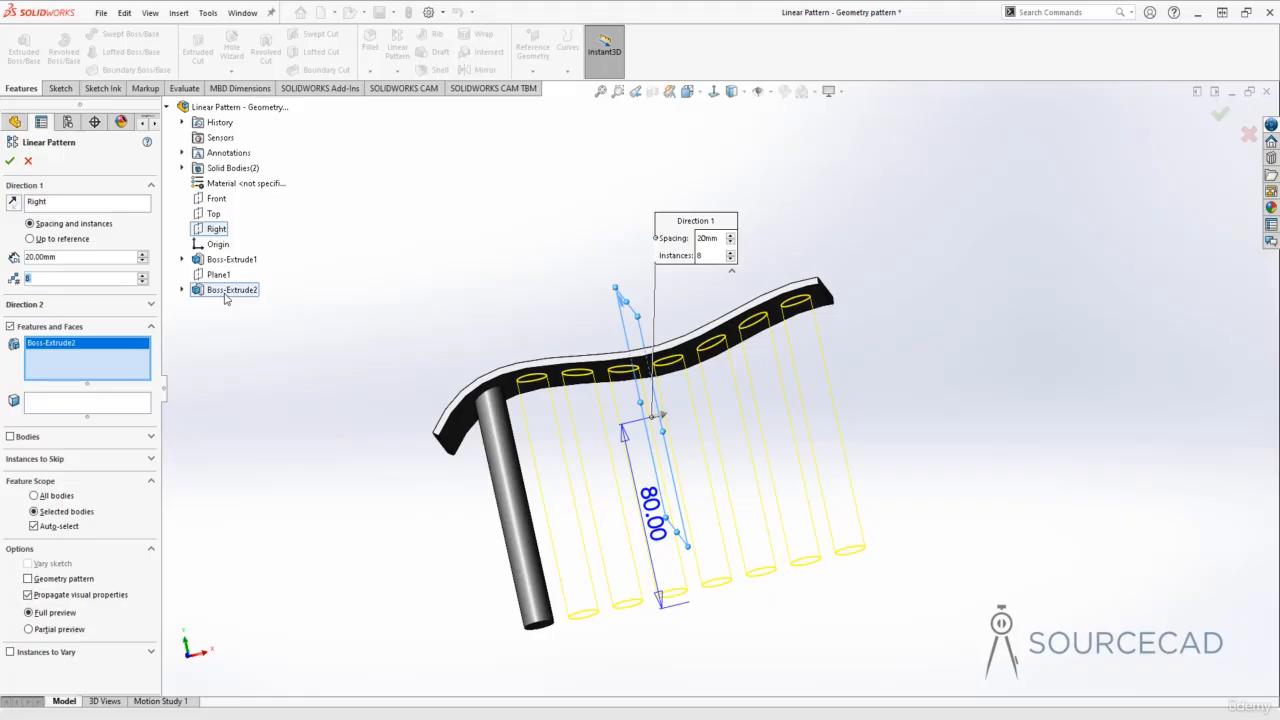
pyautogui.moveTo(513, 474); pyautogui.dragTo(497, 455, button='middle')
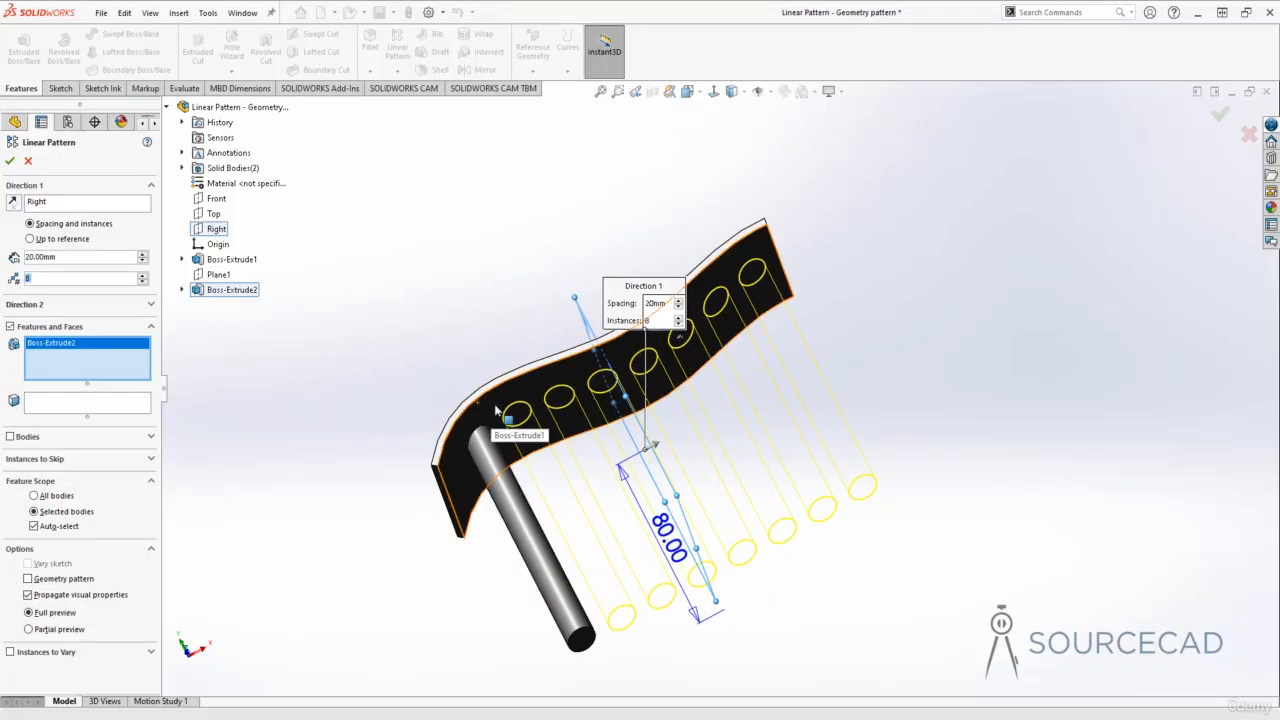
pyautogui.moveTo(495, 410); pyautogui.dragTo(530, 410, button='middle')
pyautogui.moveTo(676, 362); pyautogui.dragTo(823, 309, button='middle')
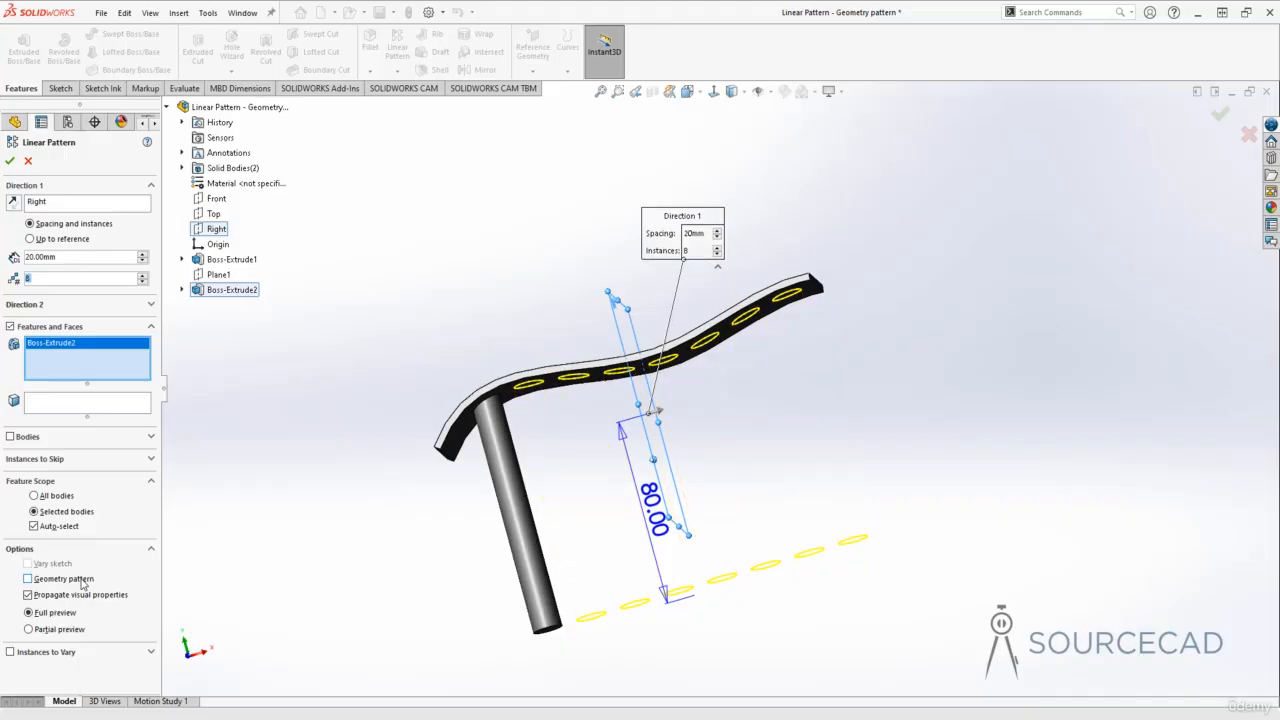
pyautogui.moveTo(692, 345); pyautogui.dragTo(680, 396, button='middle')
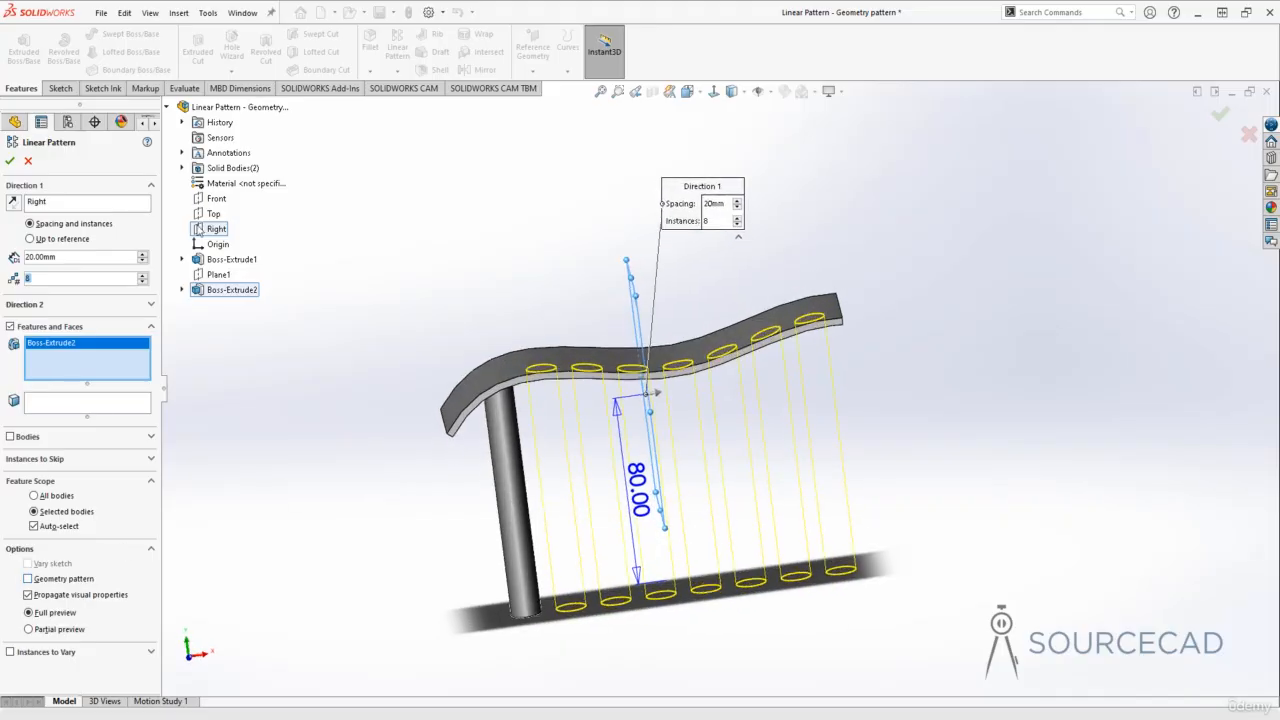
pyautogui.click(9, 161)
# Step: Inspect where the patterned posts meet the plate and review the original post's Up To Surface extrusion and its target face
pyautogui.moveTo(560, 430); pyautogui.dragTo(580, 386, button='middle')
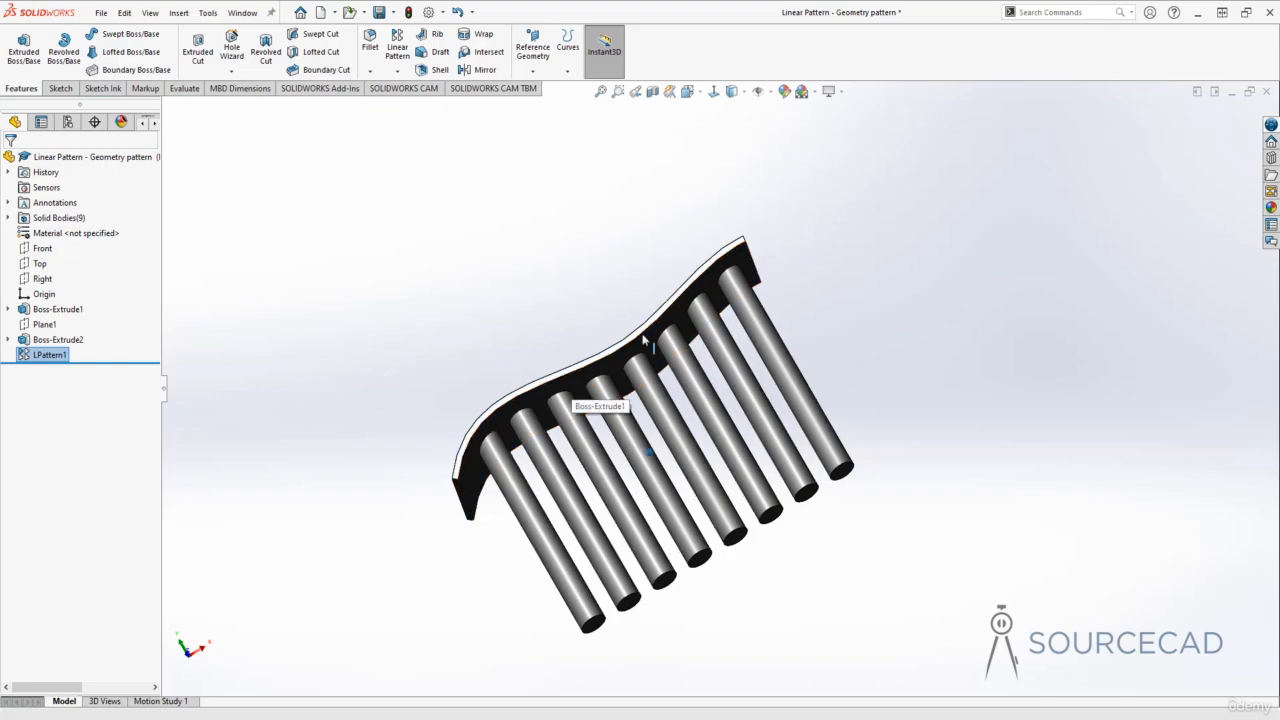
pyautogui.moveTo(739, 259); pyautogui.dragTo(774, 588, button='middle')
pyautogui.scroll(-3, 711, 593)
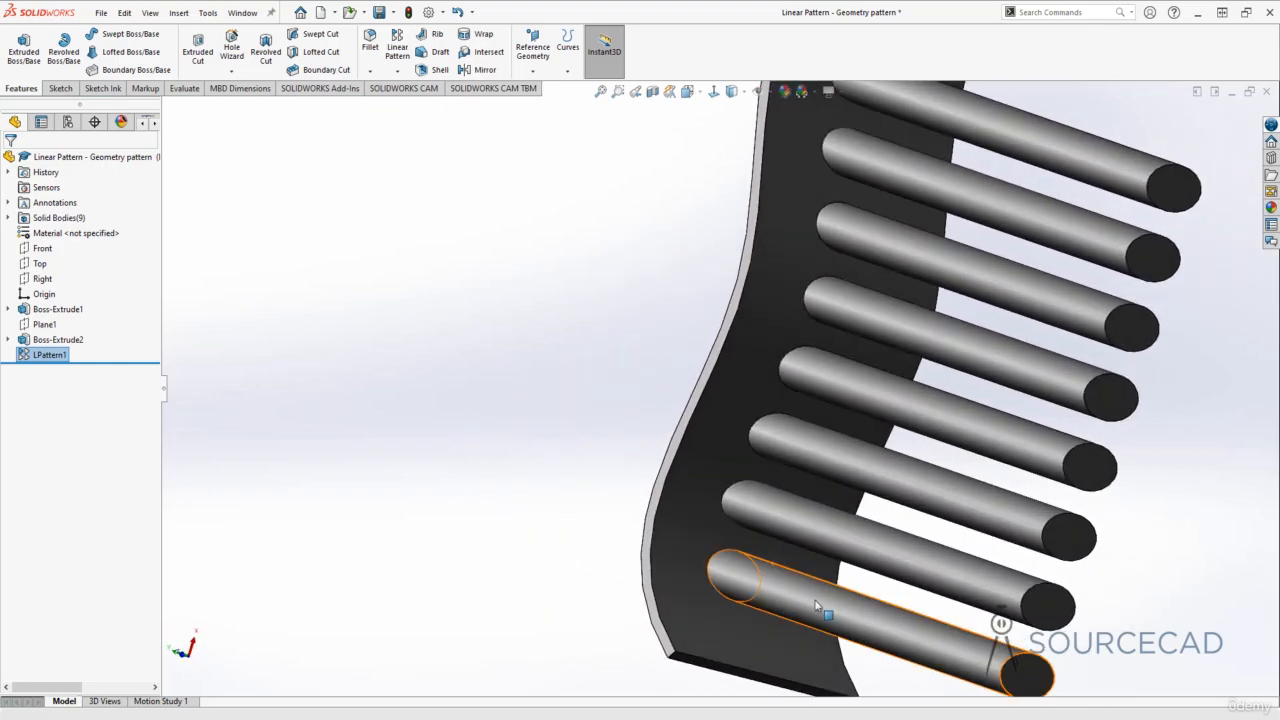
pyautogui.moveTo(879, 625); pyautogui.dragTo(869, 625, button='middle')
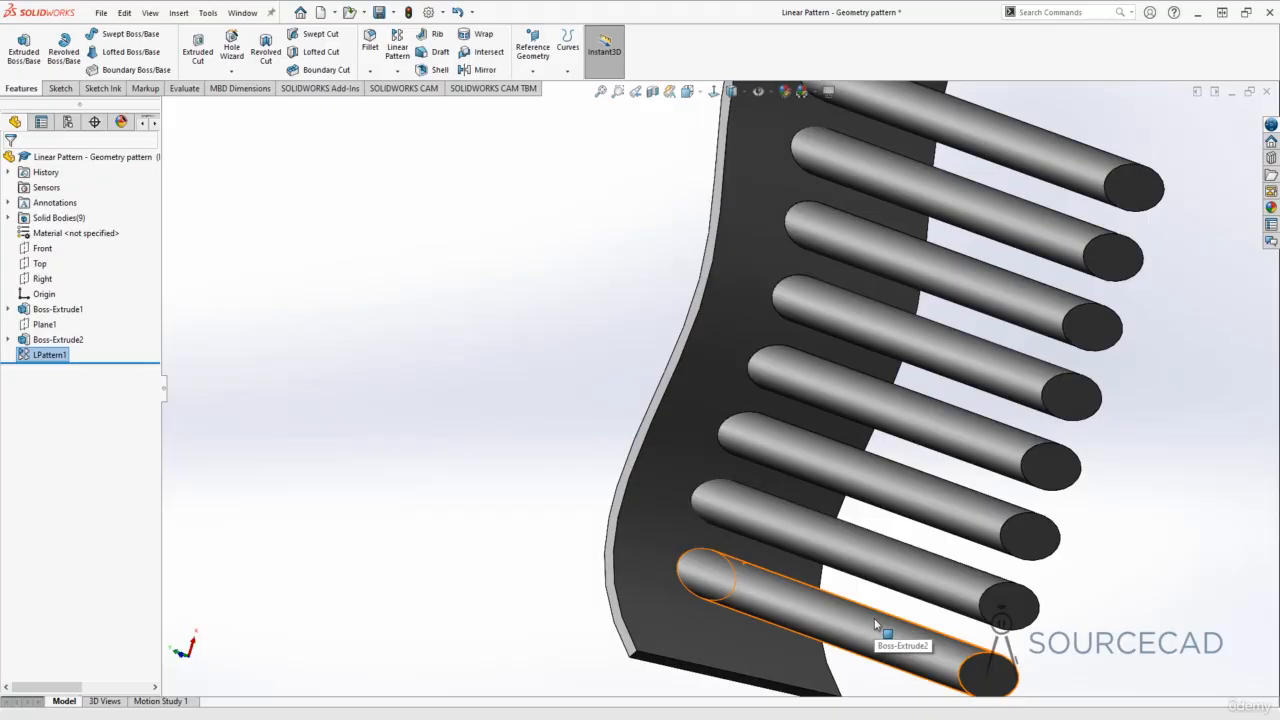
pyautogui.click(78, 341)
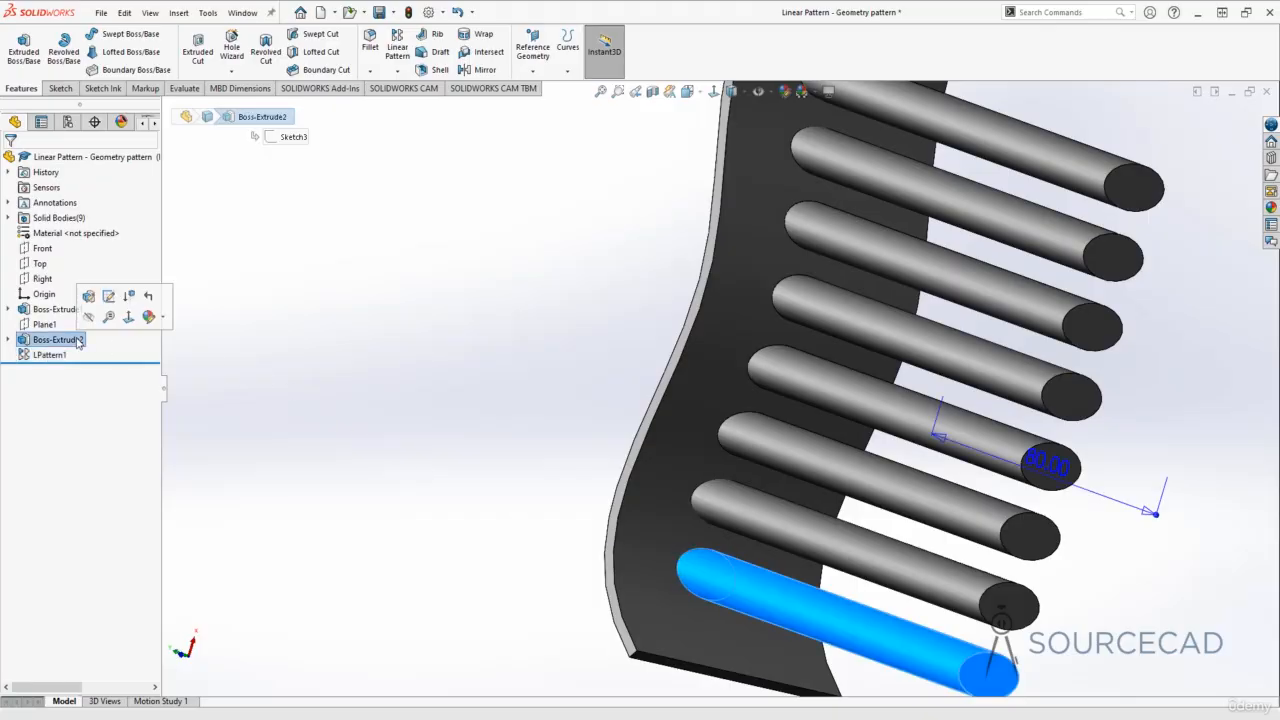
pyautogui.click(88, 296)
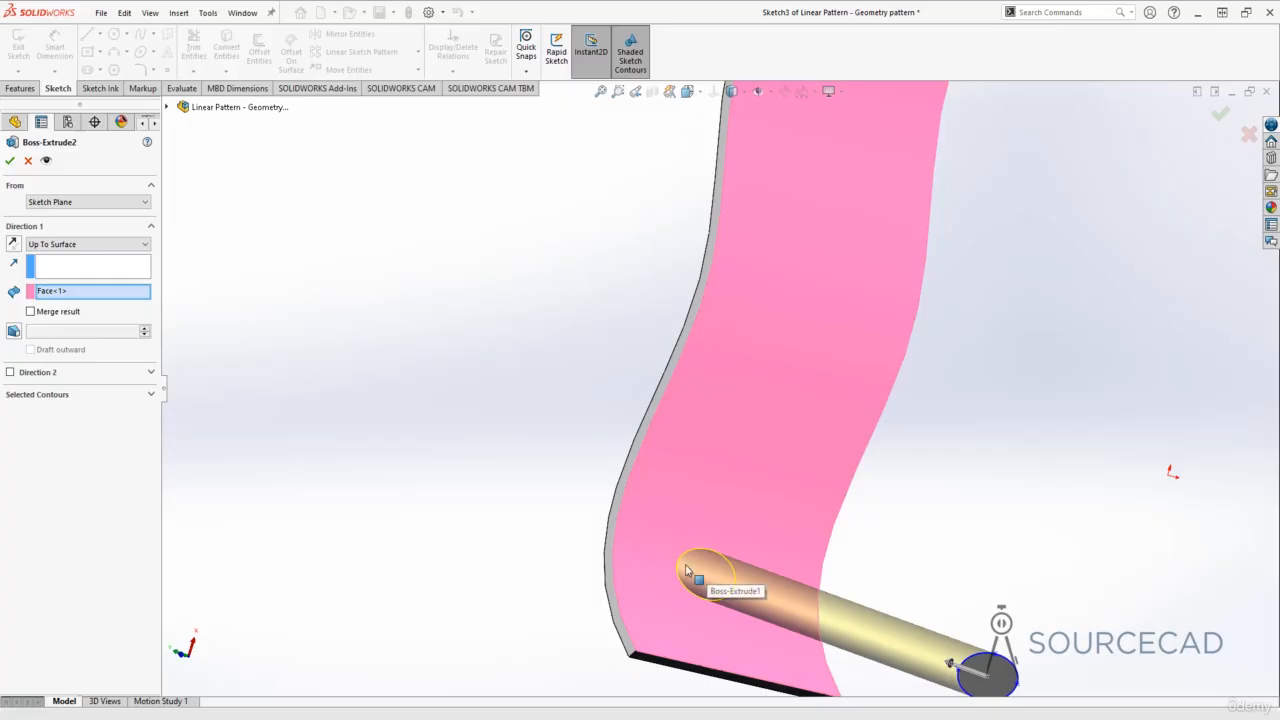
pyautogui.moveTo(665, 567); pyautogui.dragTo(669, 568, button='middle')
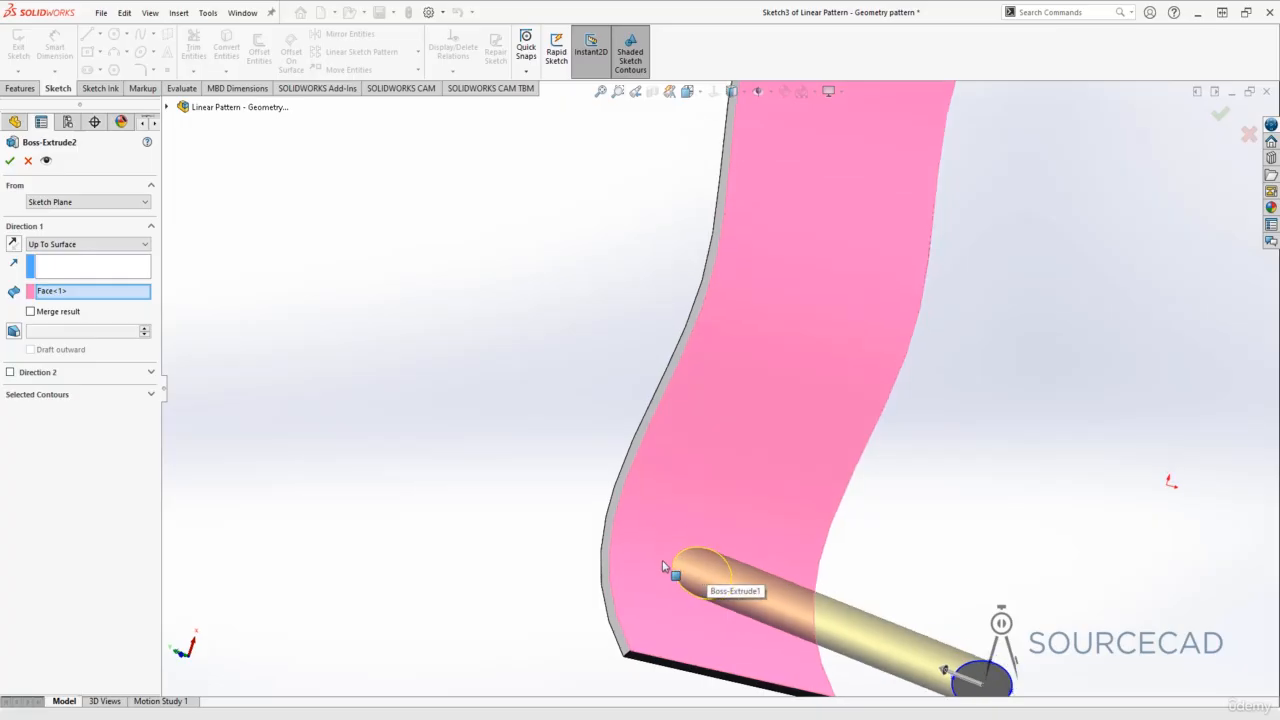
pyautogui.click(30, 162)
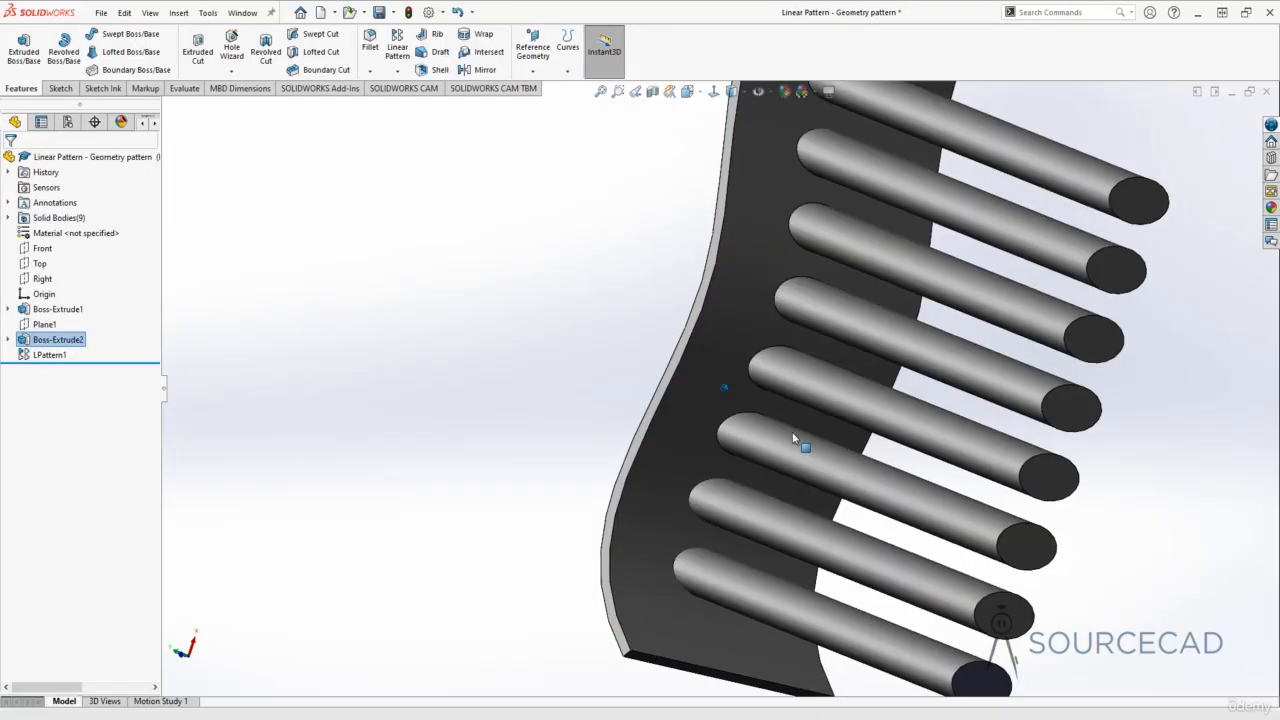
# Step: Edit the post's linear pattern, turn on Geometry pattern and inspect the changed preview
pyautogui.moveTo(800, 445); pyautogui.dragTo(768, 423, button='middle')
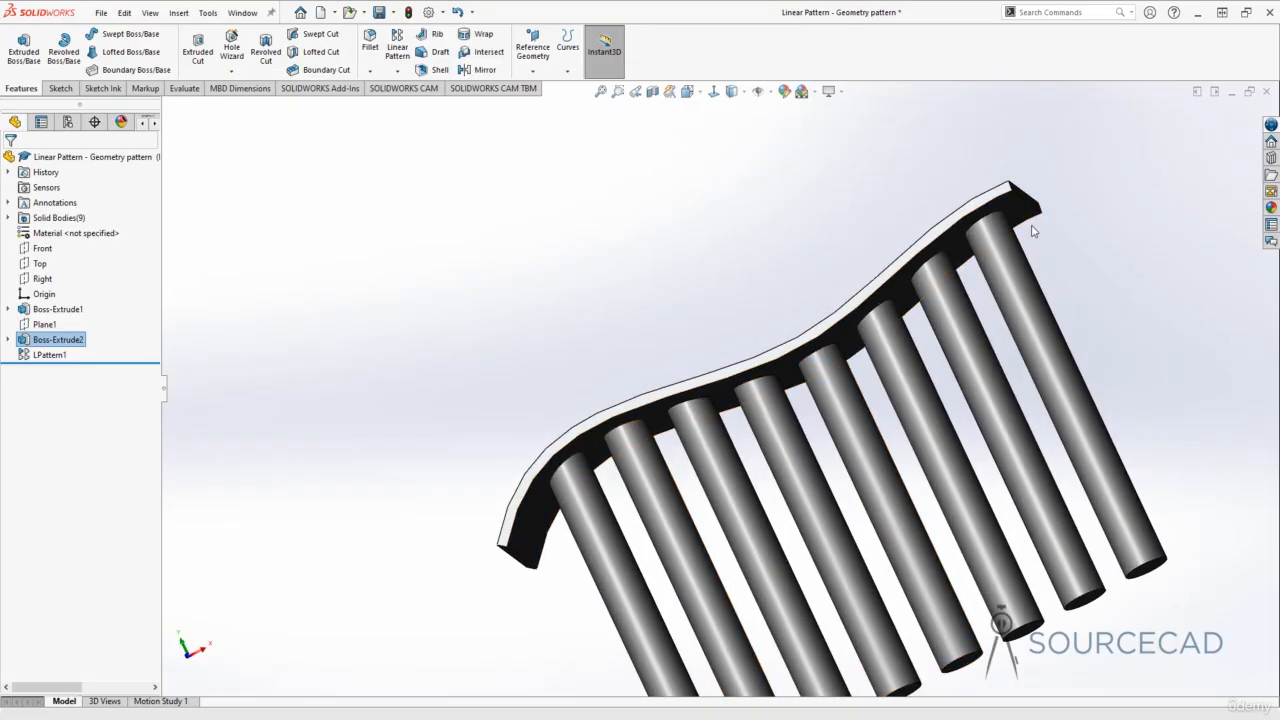
pyautogui.moveTo(877, 352); pyautogui.dragTo(586, 251, button='middle')
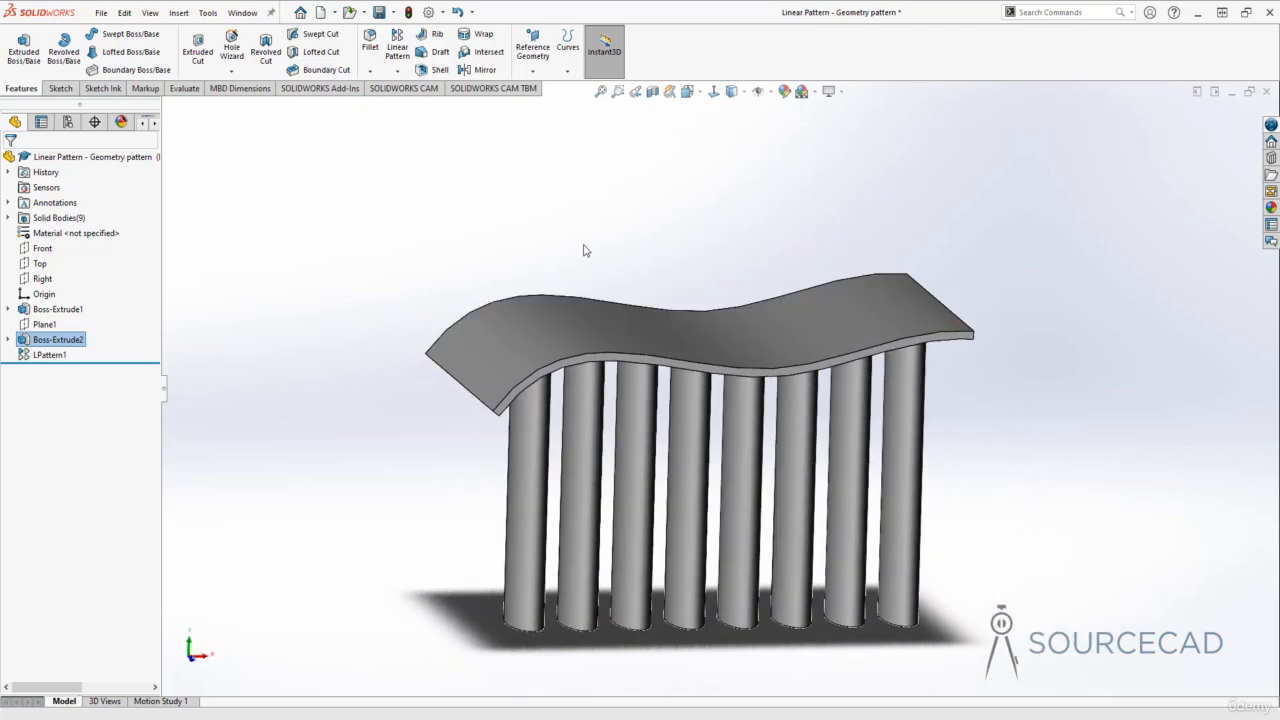
pyautogui.click(50, 355)
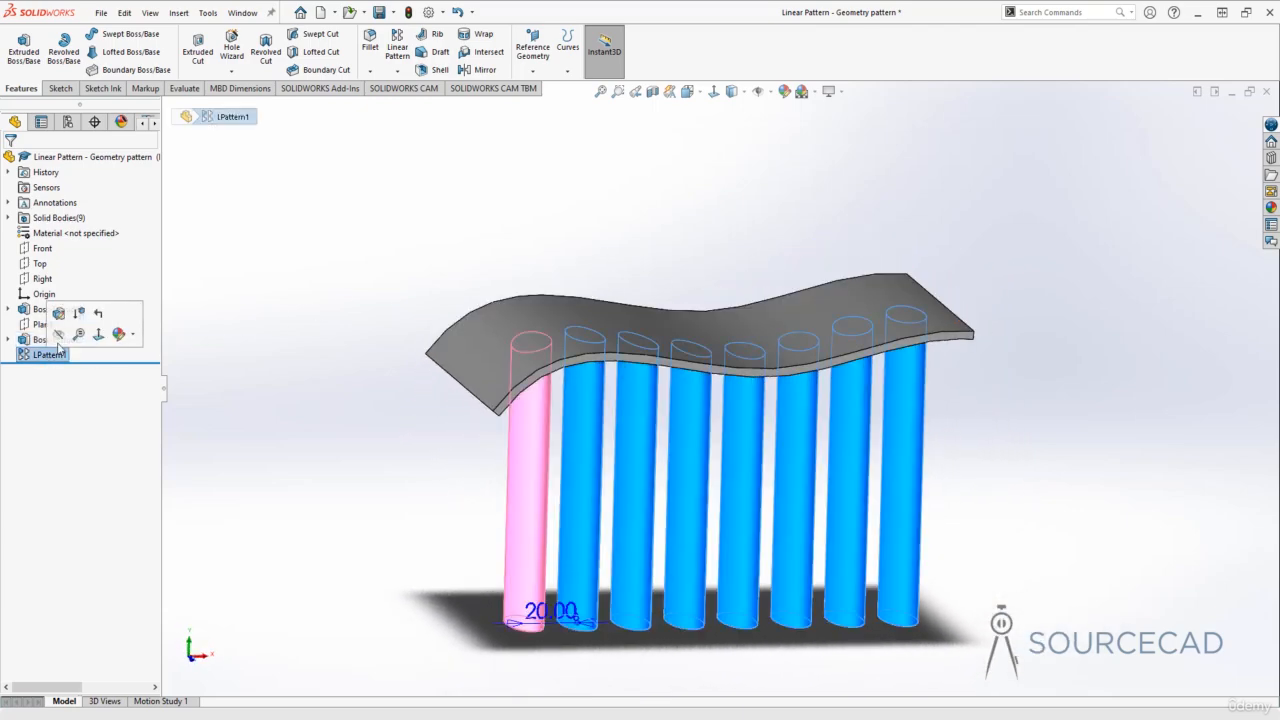
pyautogui.click(58, 315)
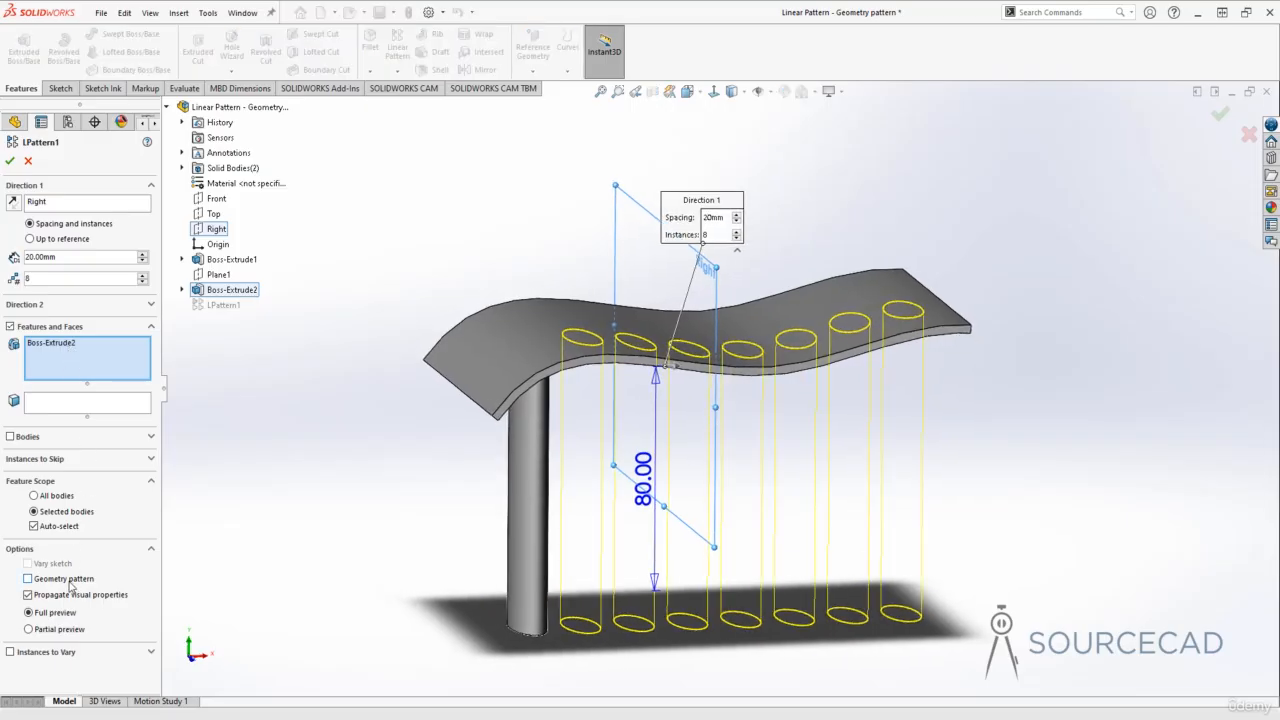
pyautogui.click(28, 579)
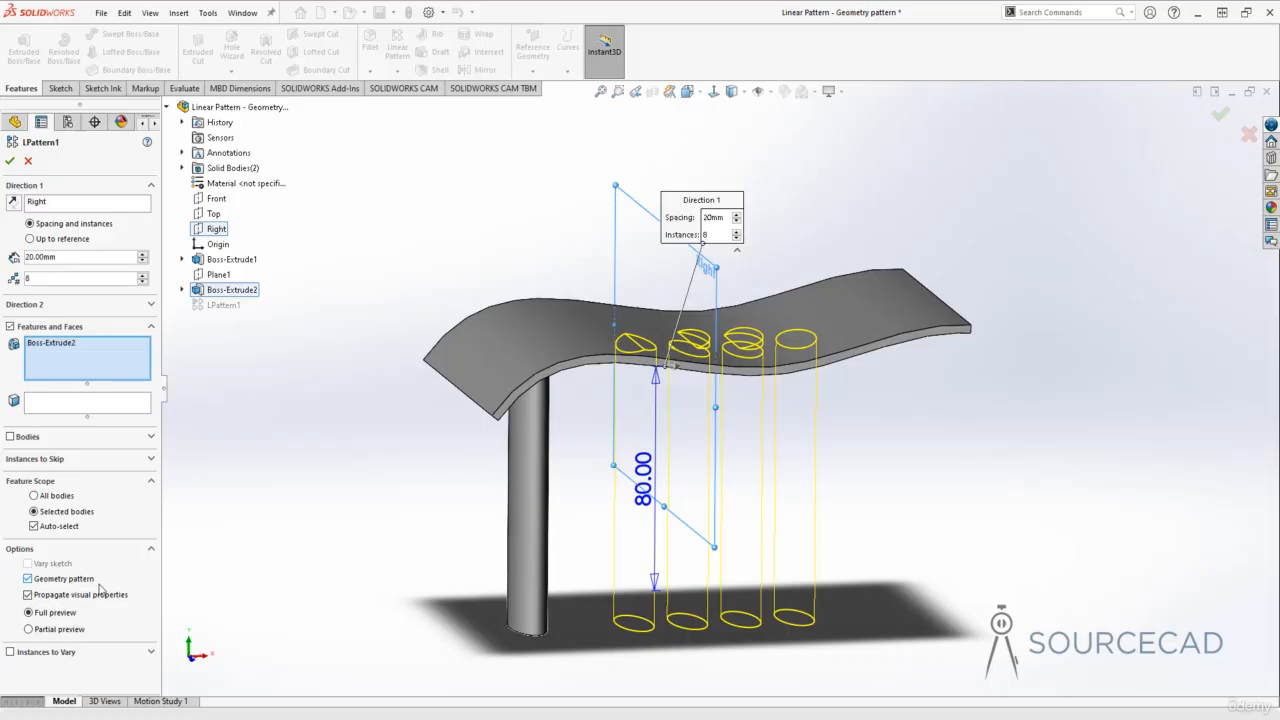
pyautogui.moveTo(549, 503); pyautogui.dragTo(540, 390, button='middle')
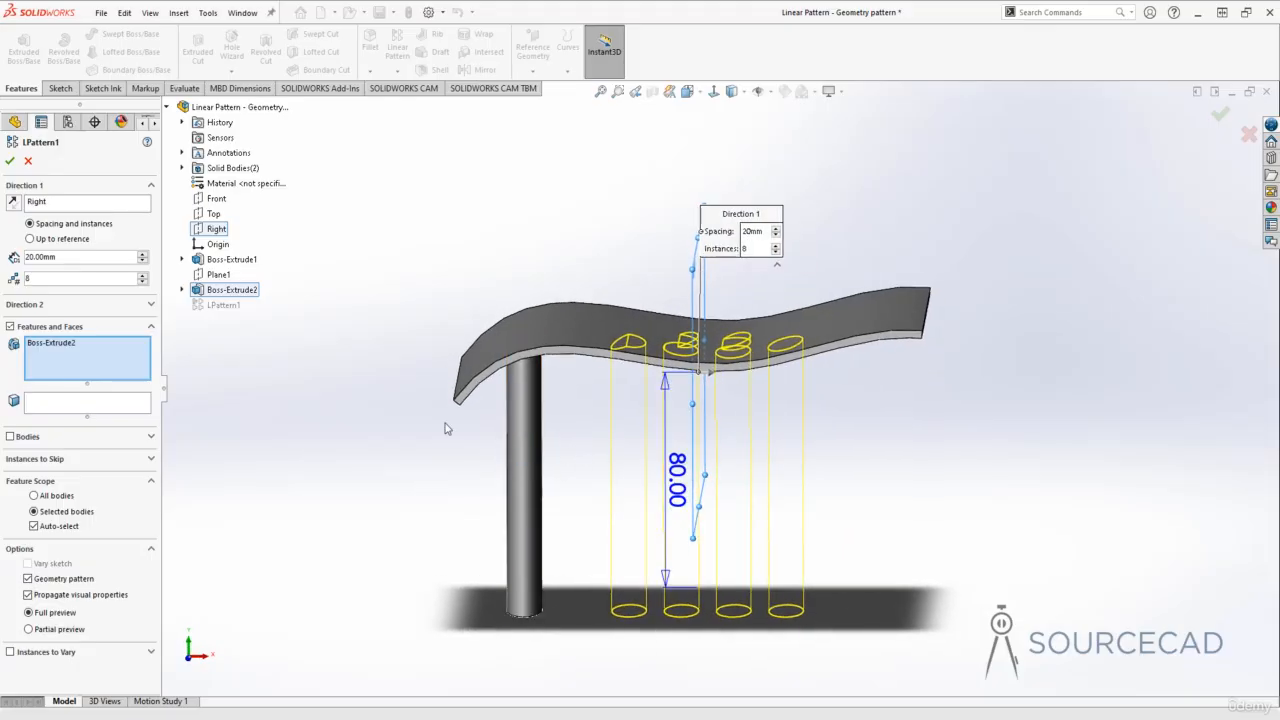
# Step: Set the number of instances to 6 and accept the edited post pattern
pyautogui.click(142, 282)
pyautogui.click(142, 282)
pyautogui.click(142, 282)
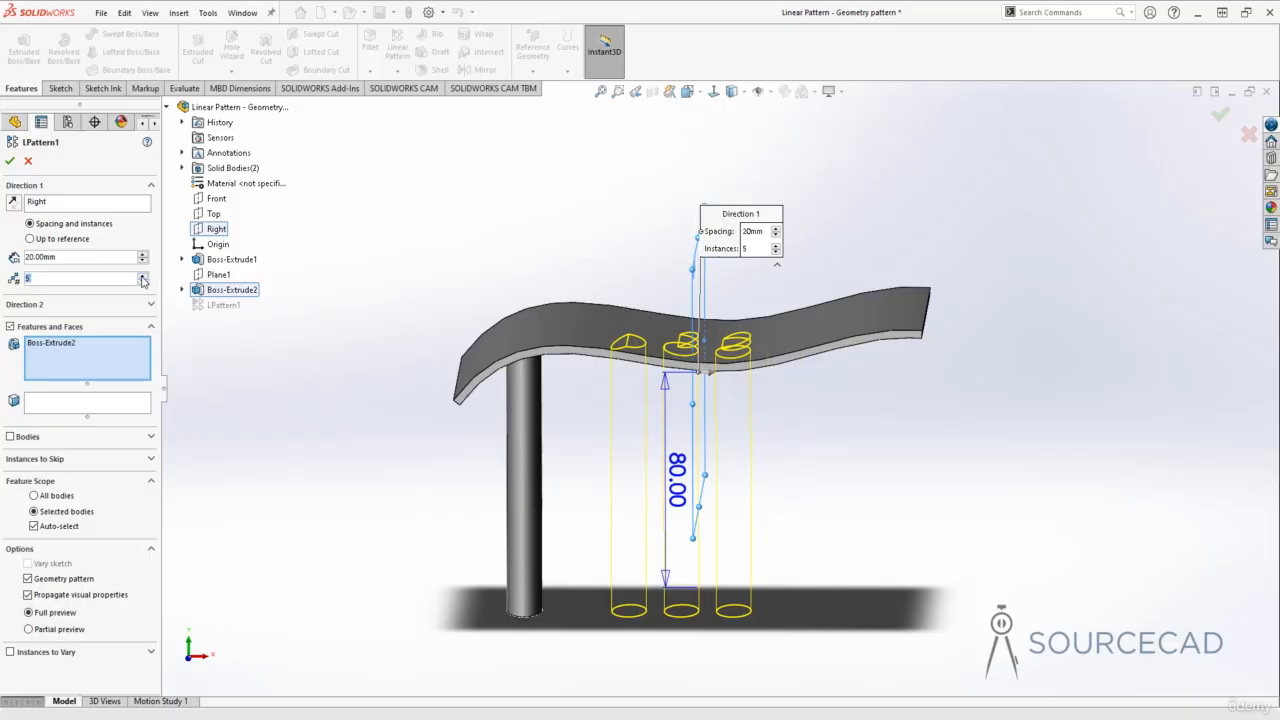
pyautogui.click(142, 279)
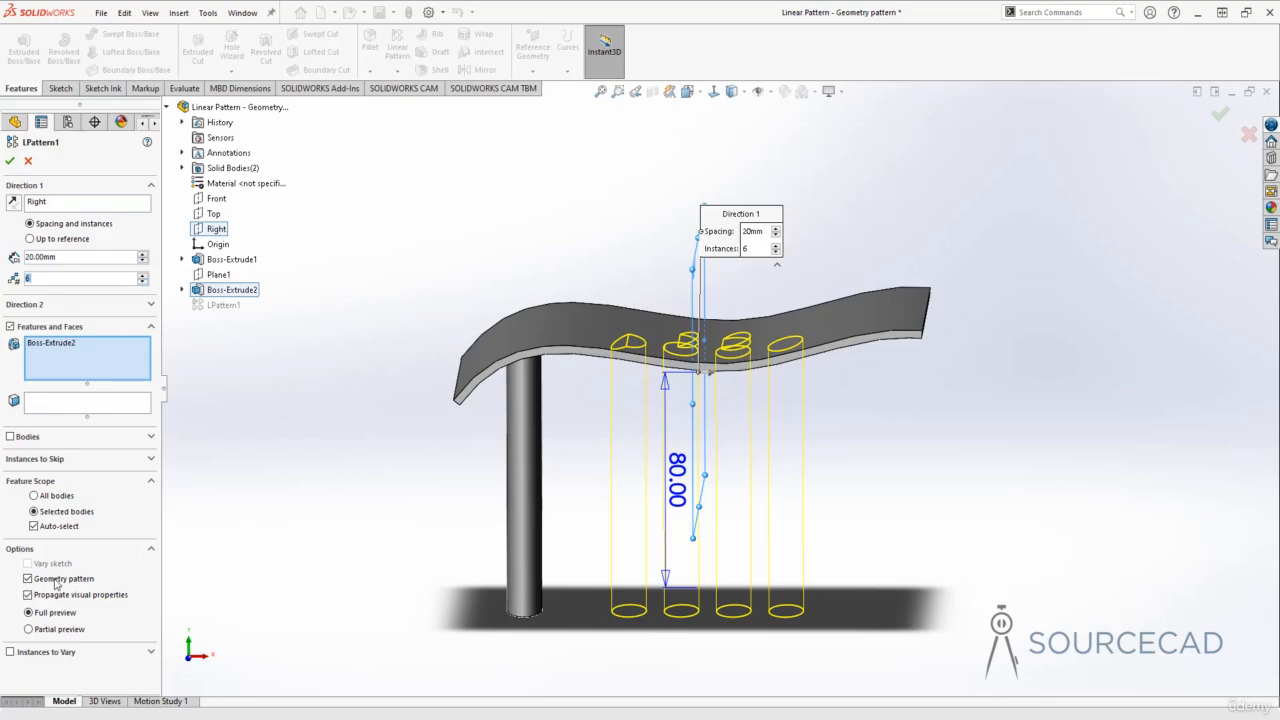
pyautogui.click(10, 161)
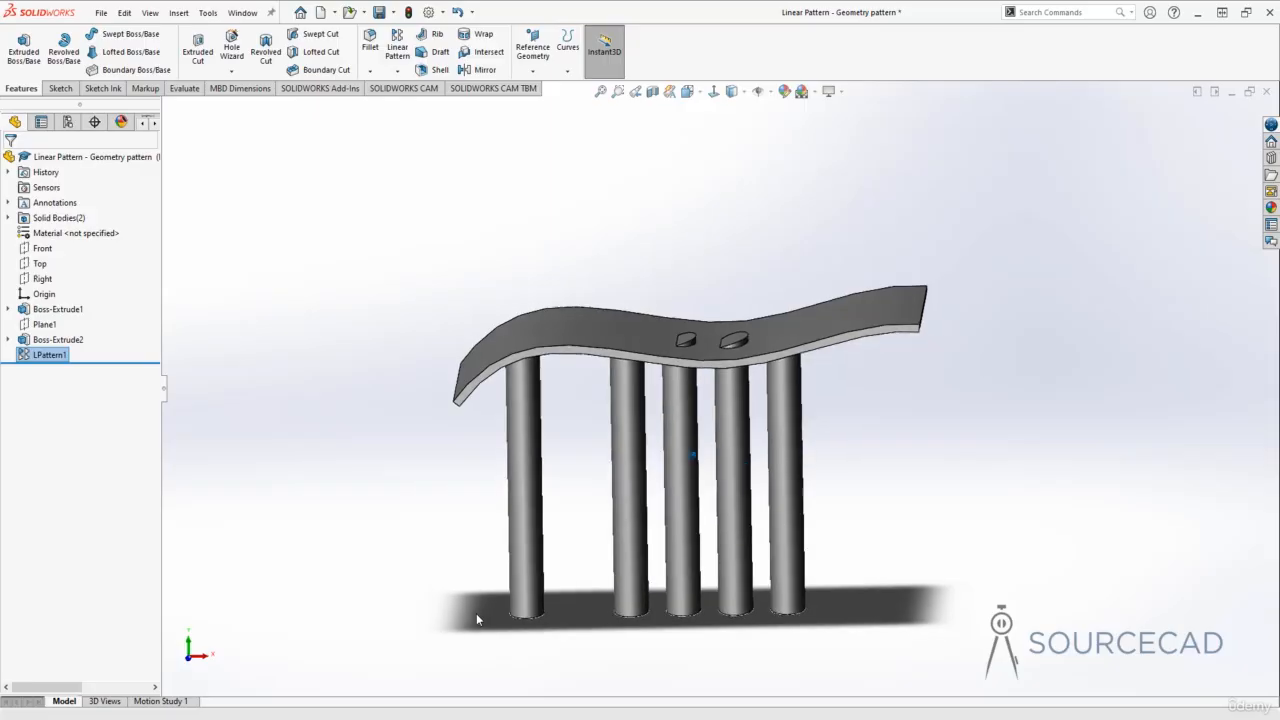
# Step: Examine the geometry-patterned posts under and through the plate from the side, from below and in isometric view
pyautogui.moveTo(476, 613)
pyautogui.mouseDown(button='middle')
pyautogui.moveTo(586, 486)
pyautogui.moveTo(621, 399)
pyautogui.moveTo(765, 387)
pyautogui.moveTo(525, 346)
pyautogui.mouseUp(button='middle')
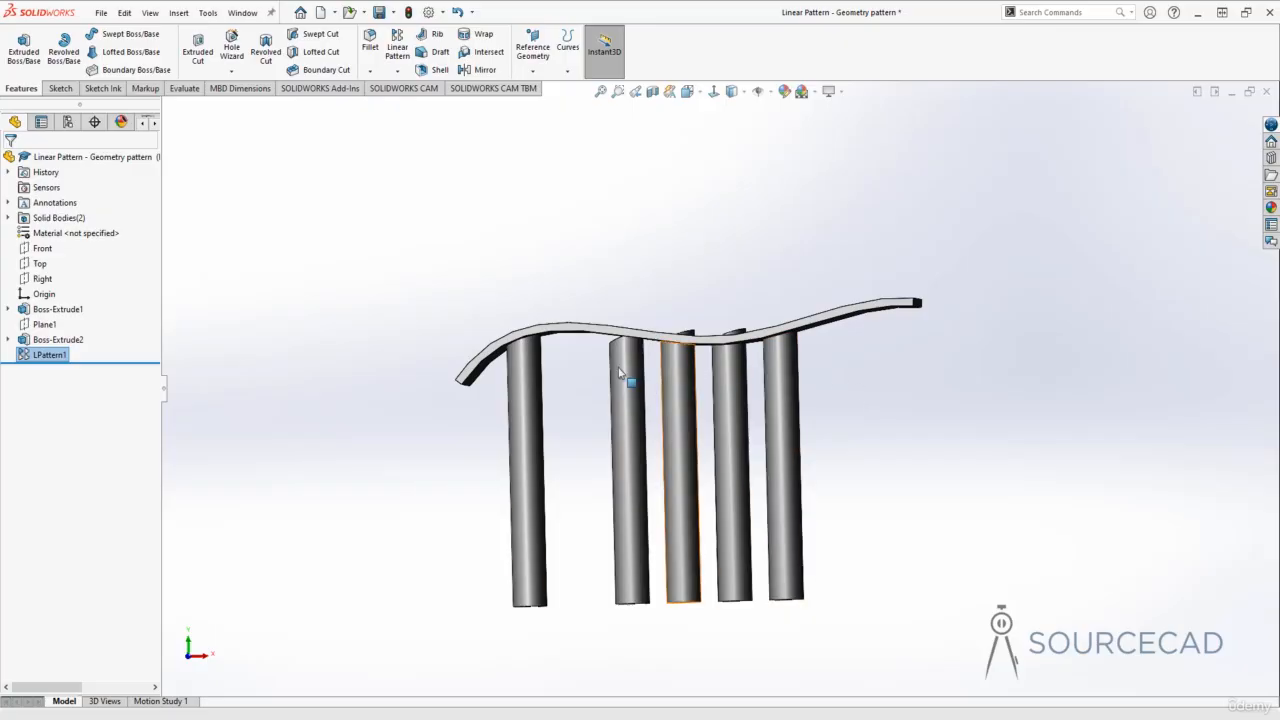
pyautogui.moveTo(554, 394); pyautogui.dragTo(547, 350, button='middle')
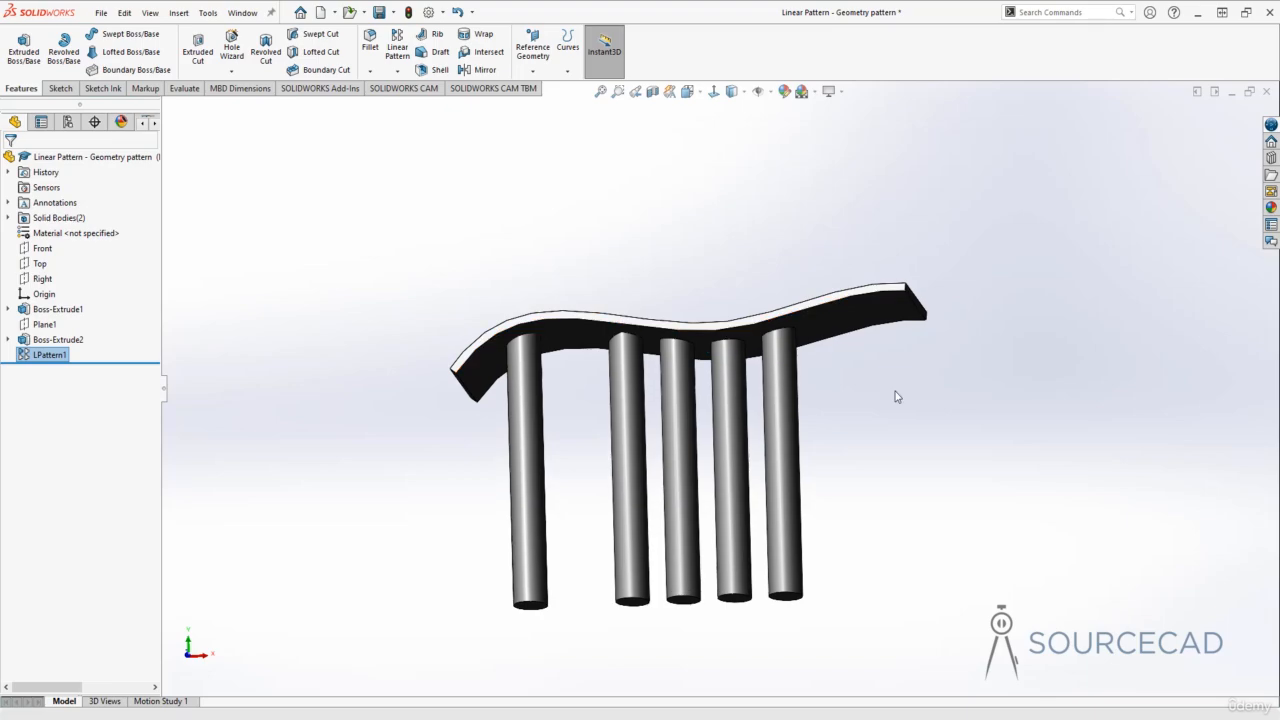
pyautogui.hotkey('ctrl', '7')
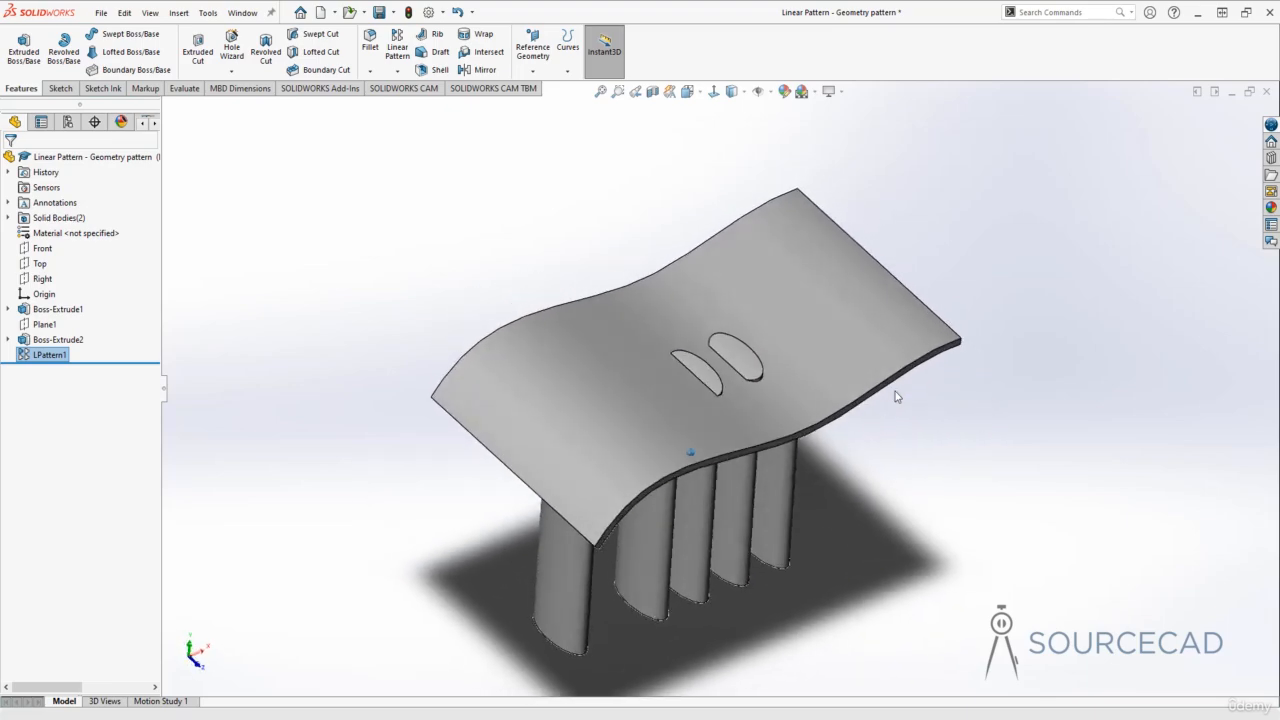